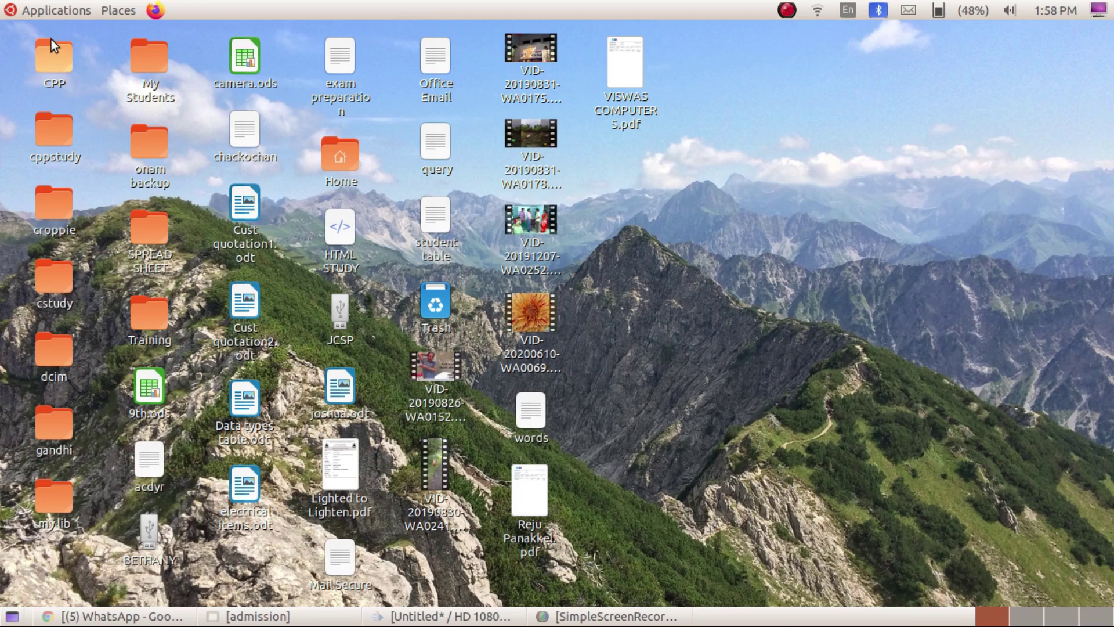
Launch GNU Image Manipulation Program from the Graphics applications.
{"action": "left_click", "coordinate": [51, 10]}
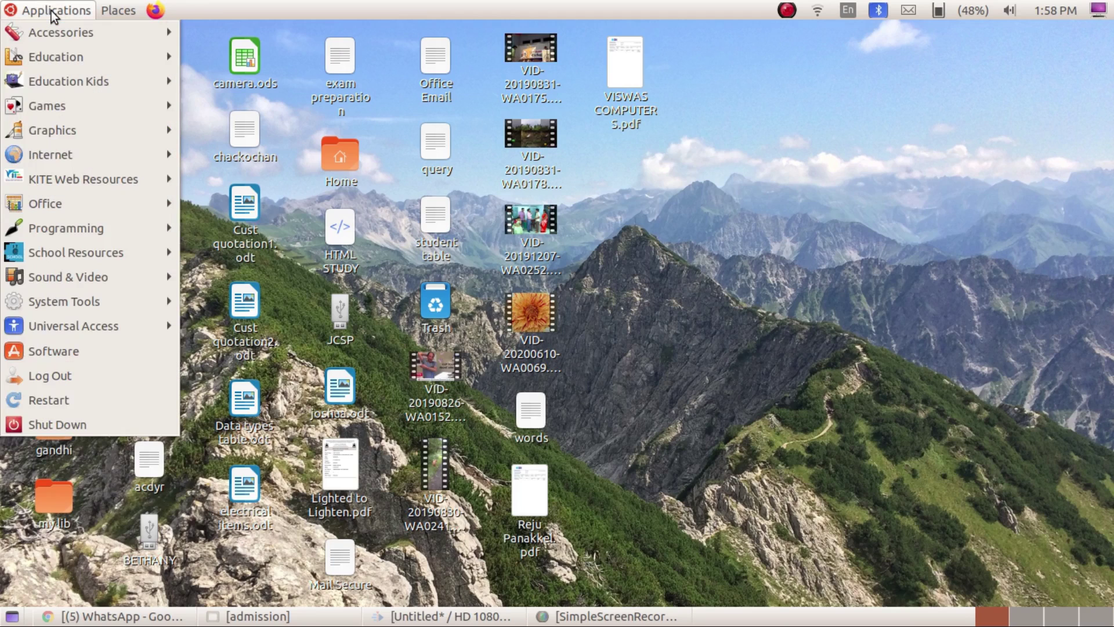
{"action": "mouse_move", "coordinate": [97, 124]}
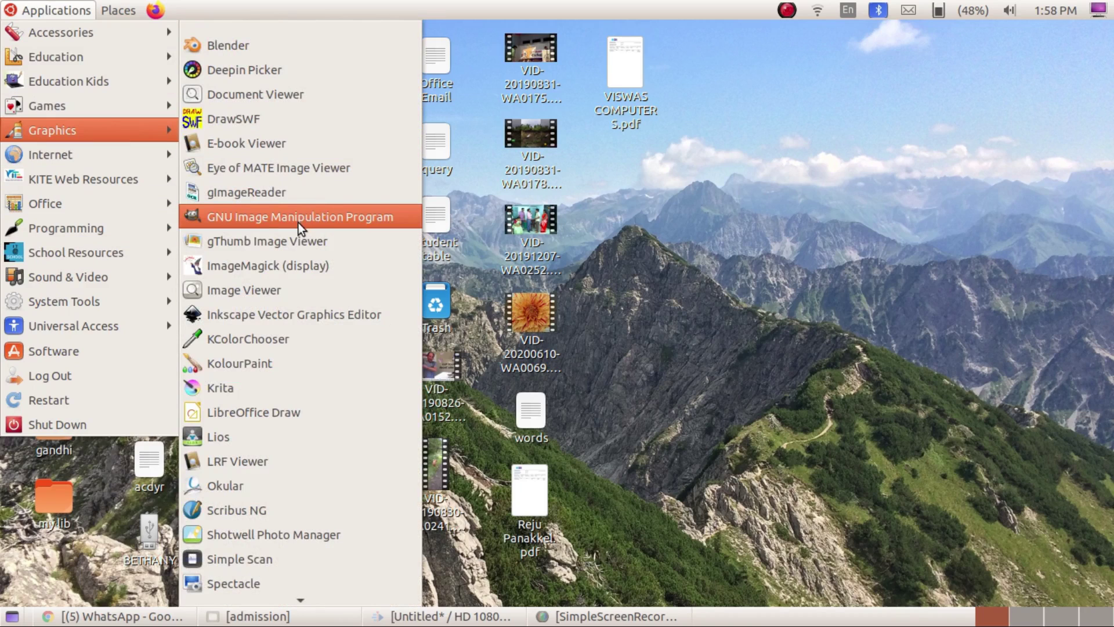
{"action": "left_click", "coordinate": [343, 218]}
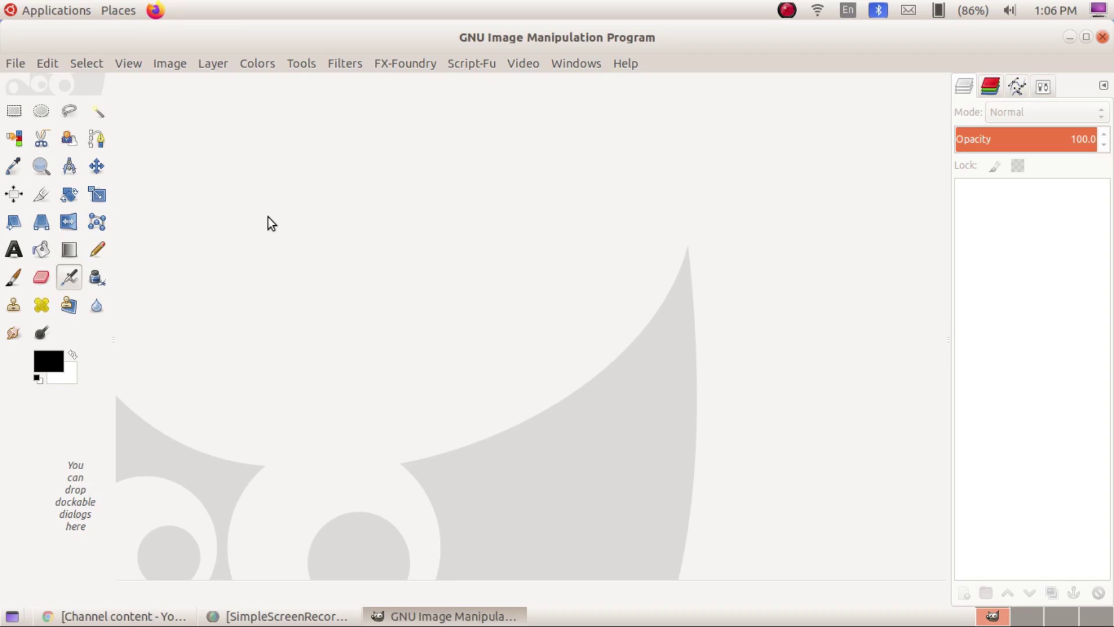
Turn off Single-Window Mode and arrange the Toolbox, image window and Layers dock as separate side-by-side windows.
{"action": "left_click", "coordinate": [575, 64]}
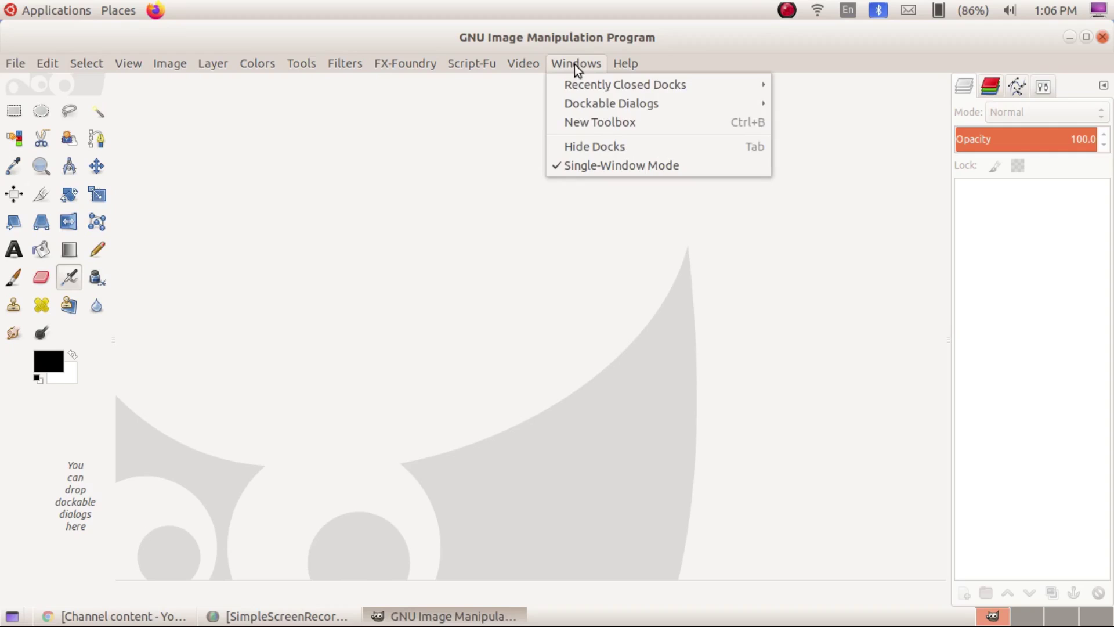
{"action": "left_click", "coordinate": [572, 167]}
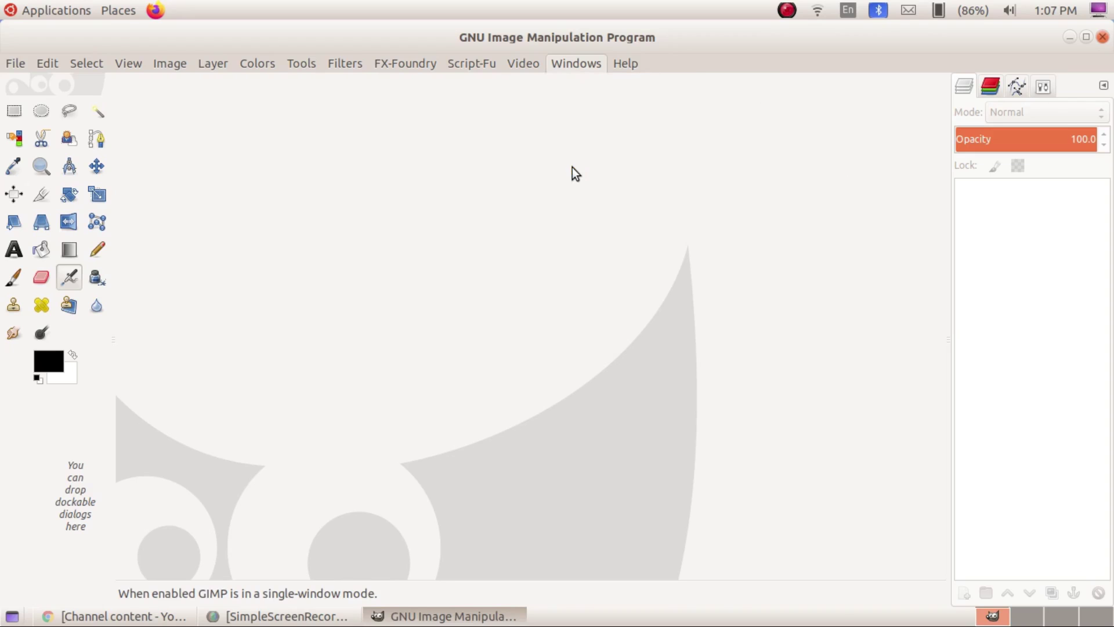
{"action": "left_click_drag", "start_coordinate": [333, 42], "coordinate": [490, 74]}
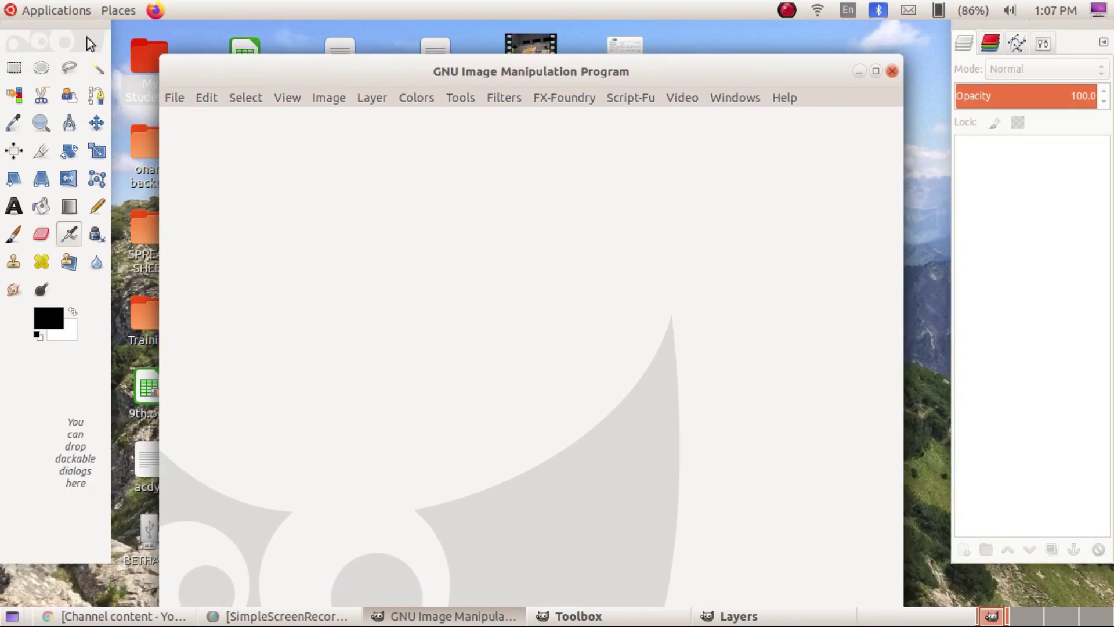
{"action": "left_click_drag", "start_coordinate": [54, 27], "coordinate": [71, 137]}
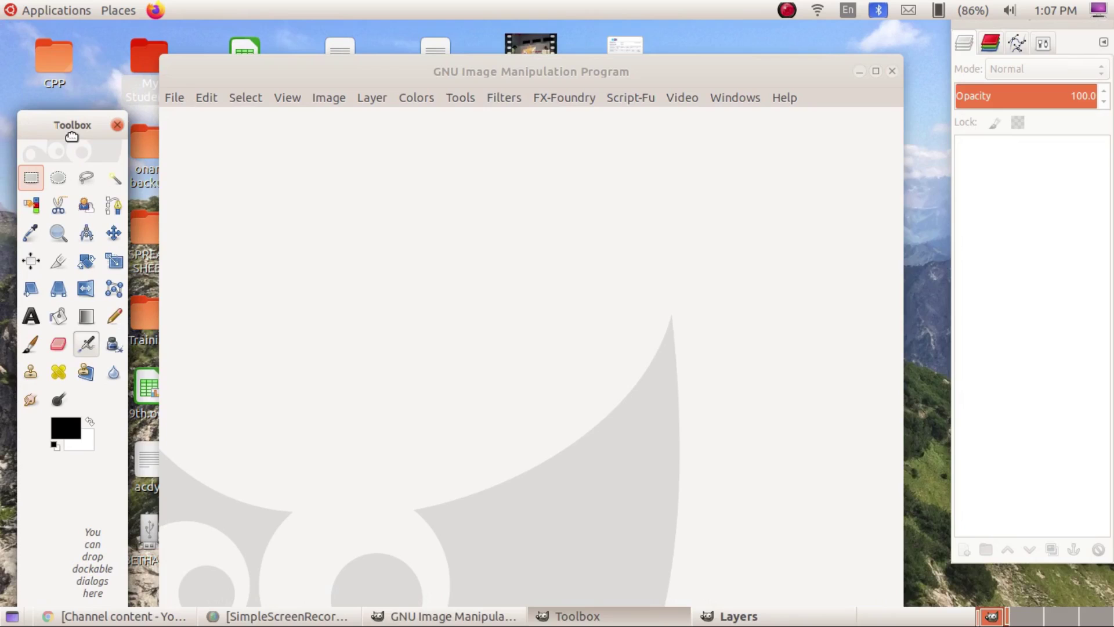
{"action": "left_click_drag", "start_coordinate": [492, 71], "coordinate": [515, 92]}
{"action": "left_click_drag", "start_coordinate": [1081, 29], "coordinate": [1074, 110]}
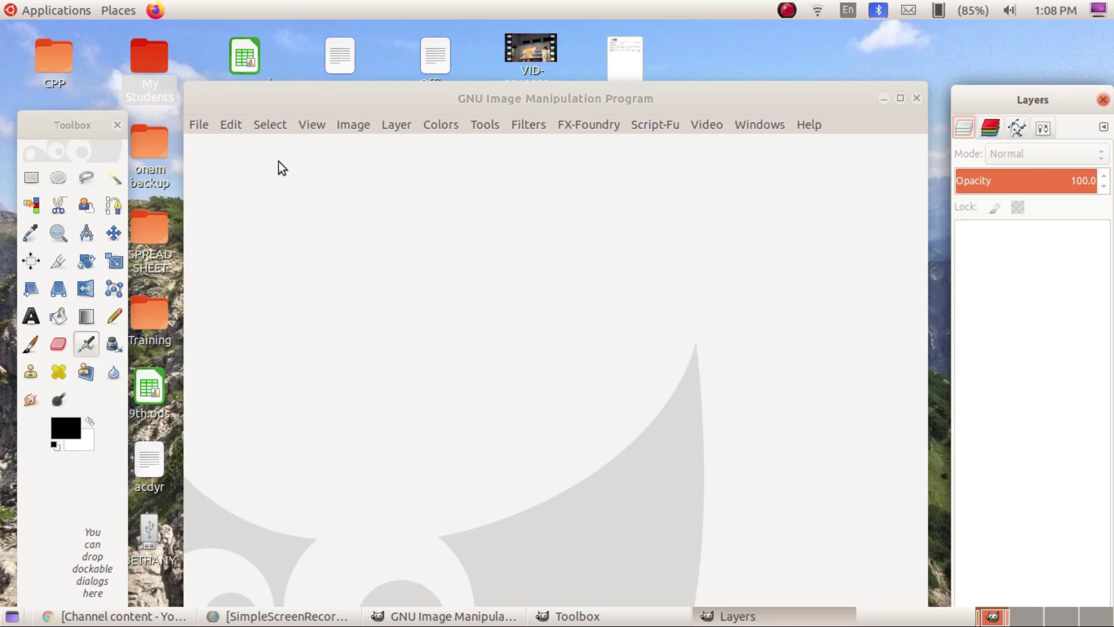
Close the Toolbox and Layers docks, and close the main image window.
{"action": "left_click", "coordinate": [118, 127]}
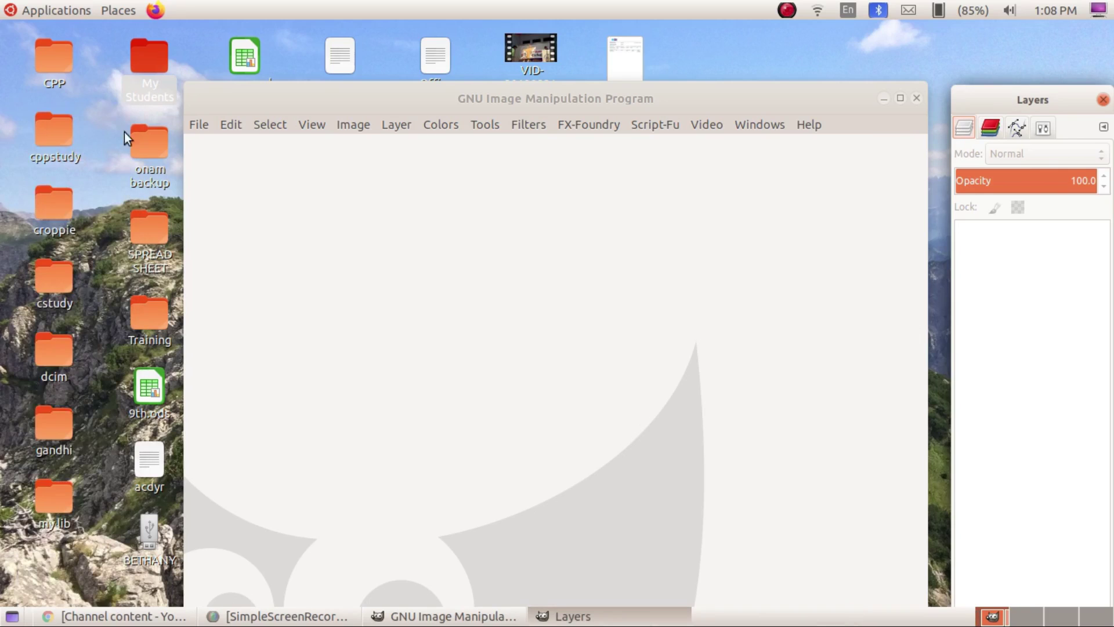
{"action": "left_click", "coordinate": [1103, 100]}
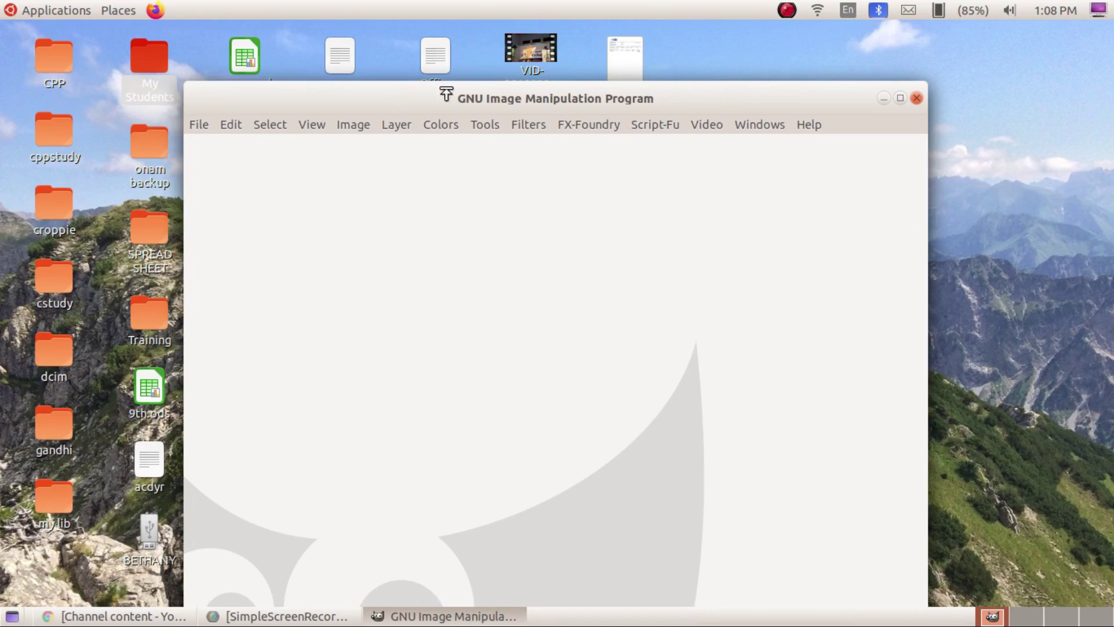
{"action": "left_click_drag", "start_coordinate": [524, 95], "coordinate": [451, 89]}
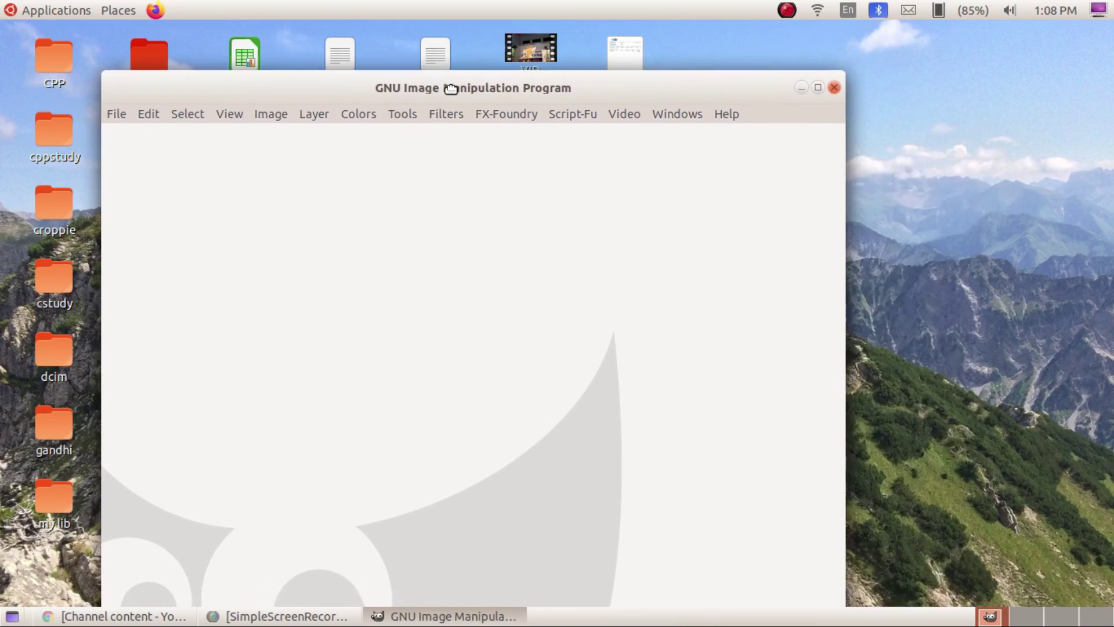
{"action": "left_click", "coordinate": [833, 89]}
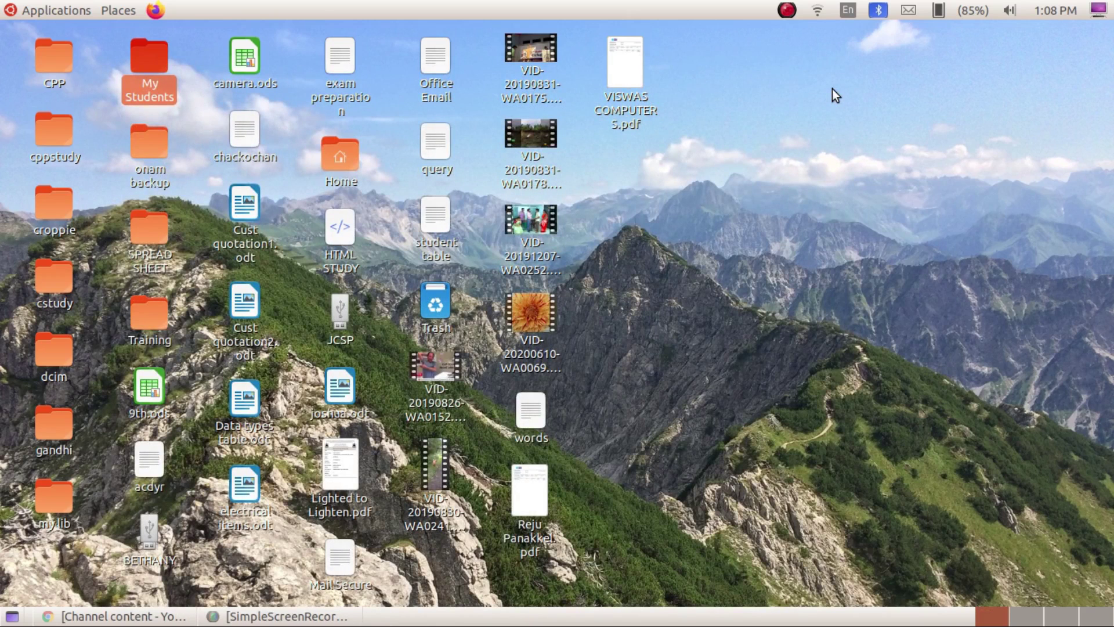
Relaunch GNU Image Manipulation Program from the Graphics applications.
{"action": "left_click", "coordinate": [73, 11]}
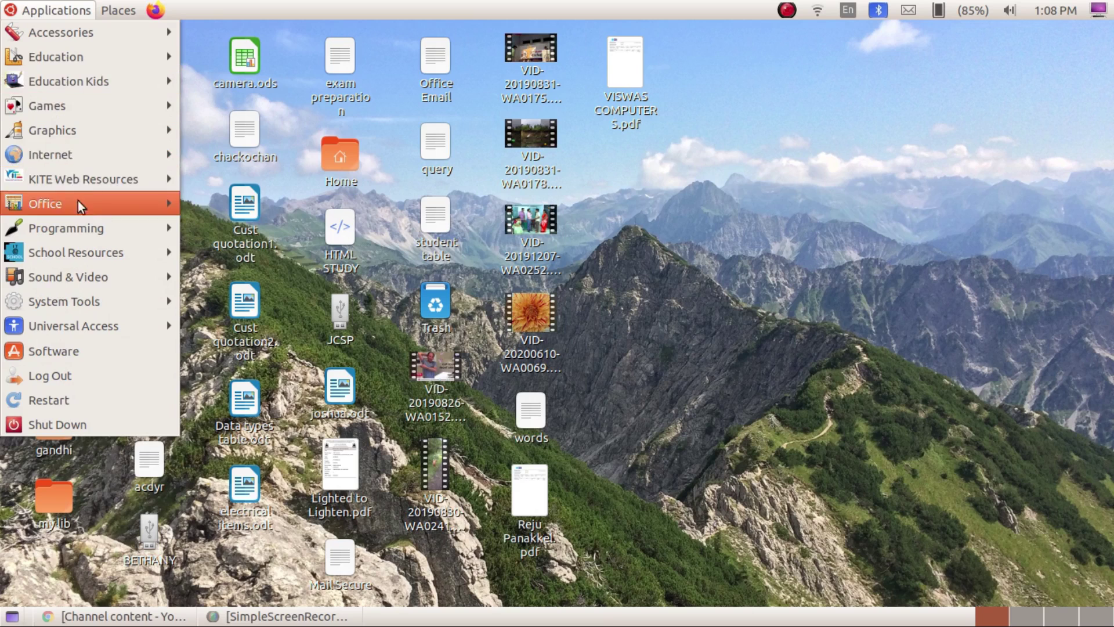
{"action": "mouse_move", "coordinate": [110, 135]}
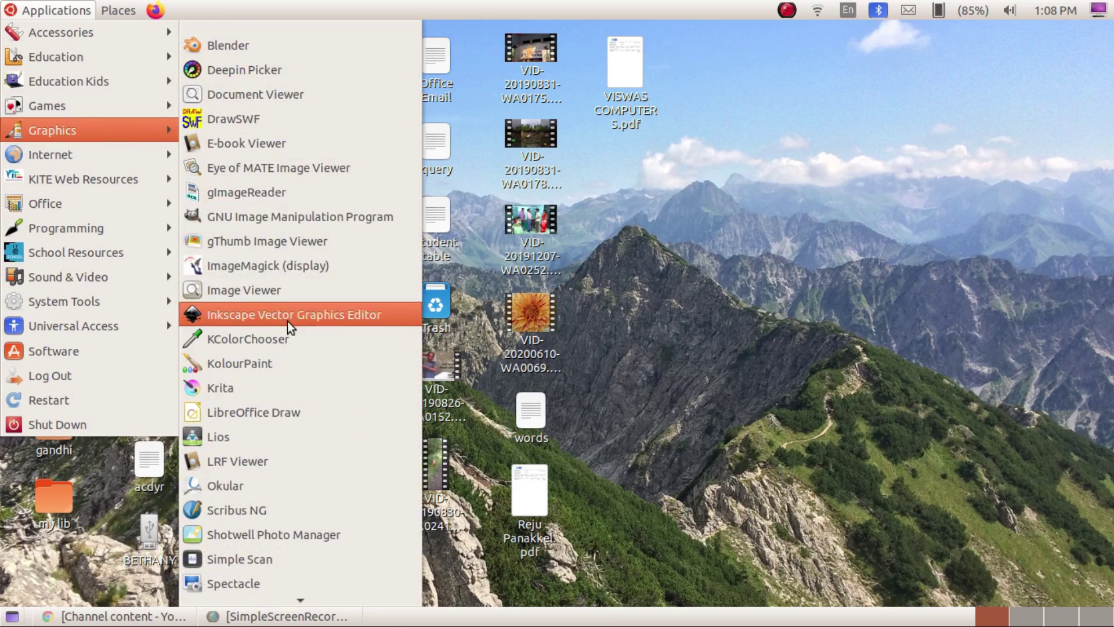
{"action": "left_click", "coordinate": [305, 216]}
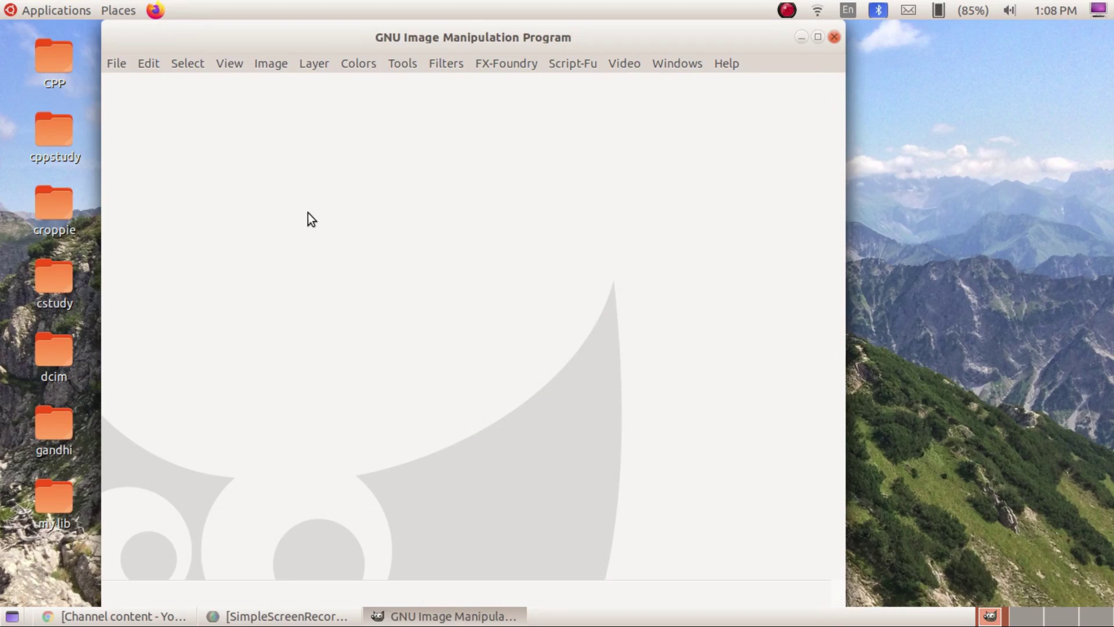
Open a new Toolbox, widen it to four tool columns and place it beside the left edge of the image window.
{"action": "left_click", "coordinate": [677, 64]}
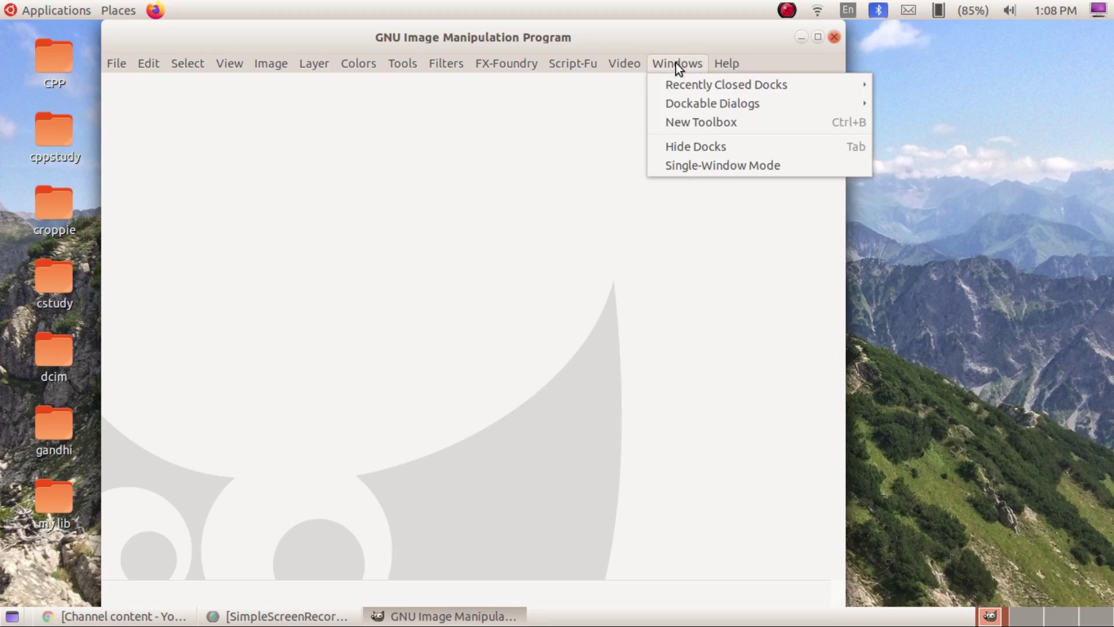
{"action": "left_click", "coordinate": [673, 125]}
{"action": "left_click_drag", "start_coordinate": [668, 37], "coordinate": [189, 92]}
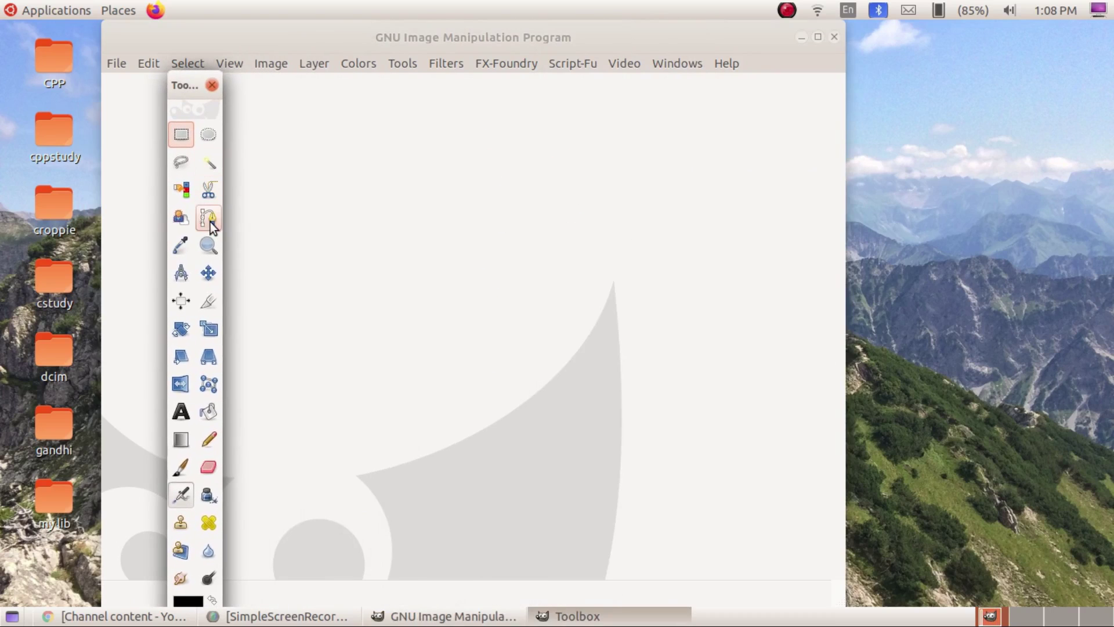
{"action": "left_click_drag", "start_coordinate": [222, 227], "coordinate": [296, 246]}
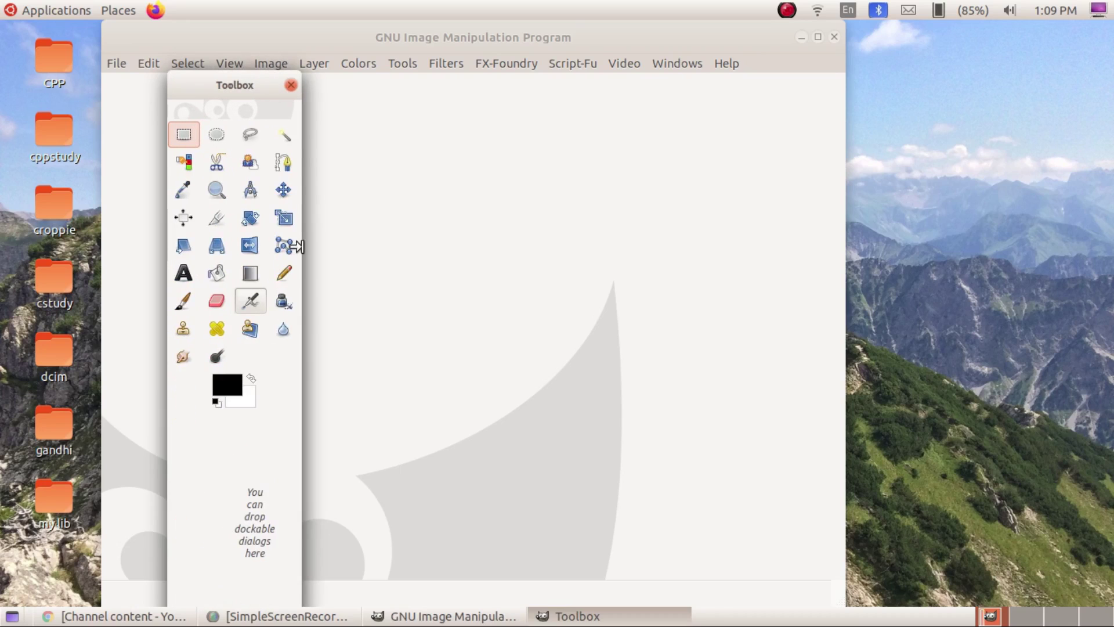
{"action": "left_click_drag", "start_coordinate": [426, 43], "coordinate": [505, 50]}
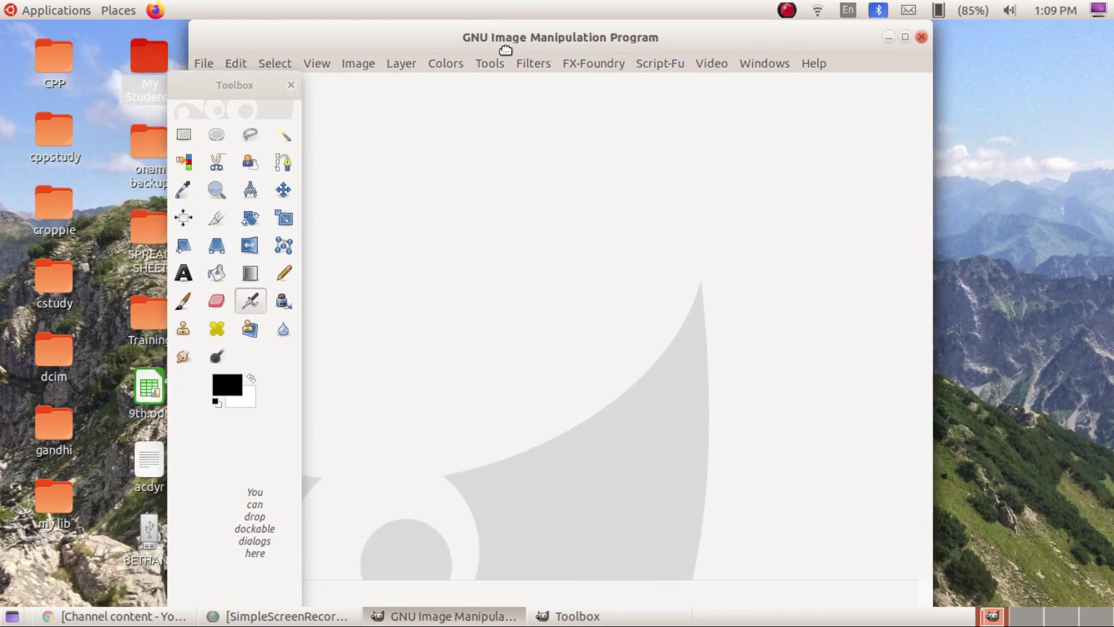
{"action": "left_click_drag", "start_coordinate": [238, 87], "coordinate": [104, 82]}
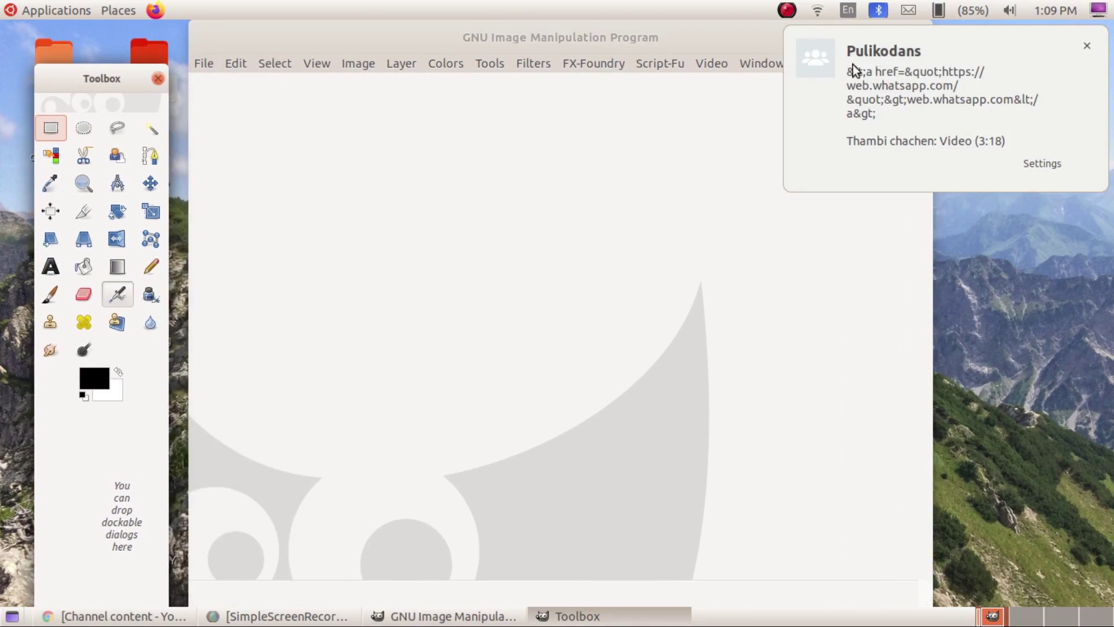
{"action": "left_click", "coordinate": [1086, 46]}
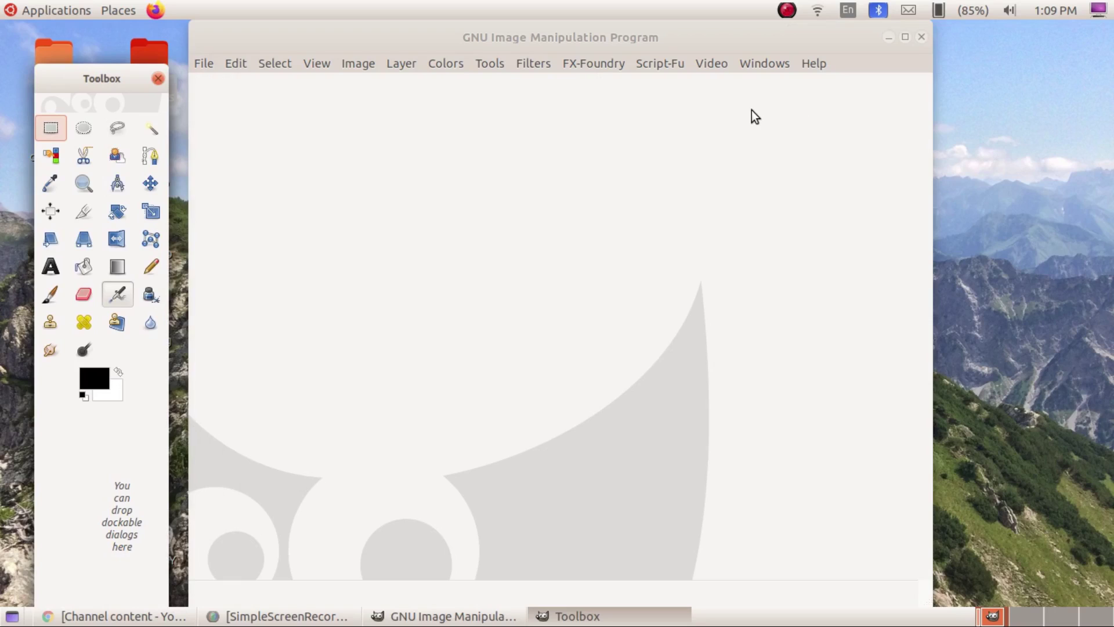
Restore the recently closed Layers, Channels, Paths, Tool Options dock and position it to the right of the image window.
{"action": "left_click", "coordinate": [765, 66]}
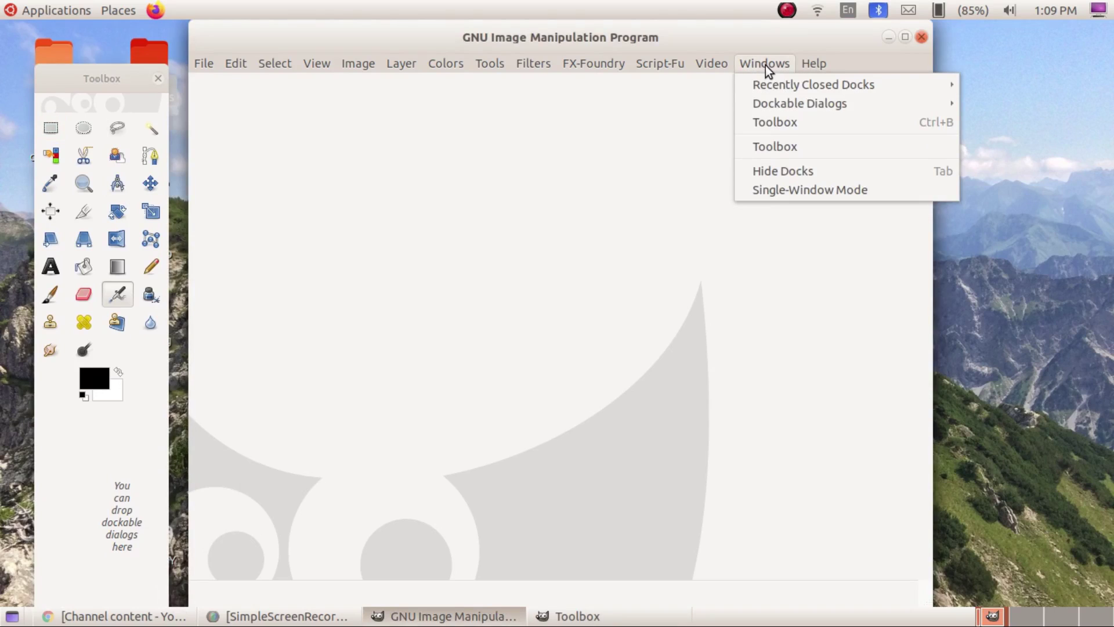
{"action": "mouse_move", "coordinate": [773, 88]}
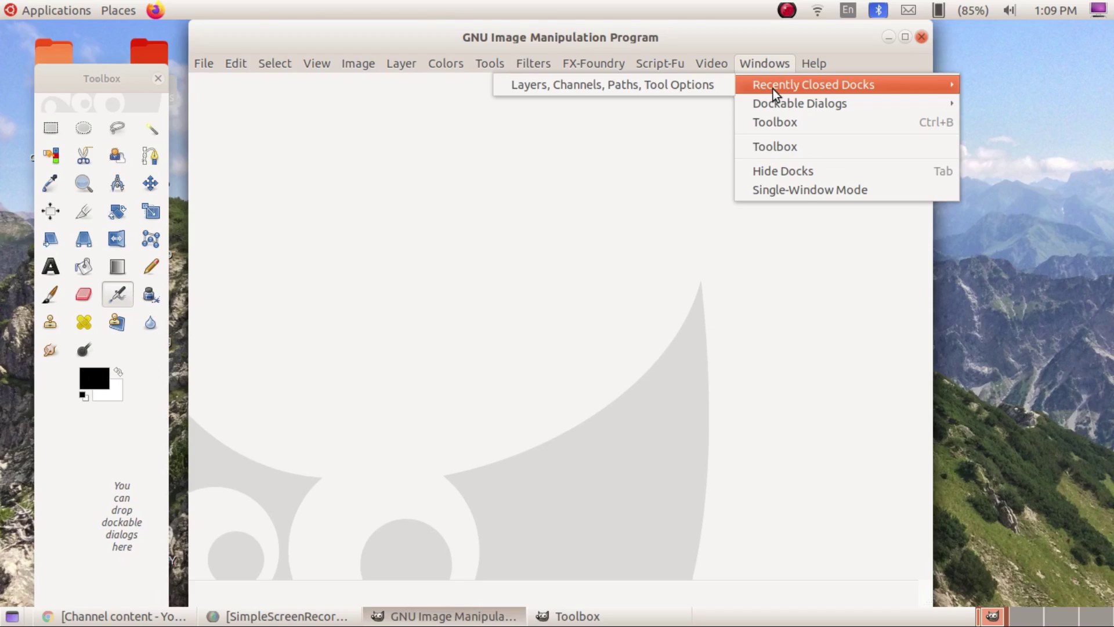
{"action": "left_click", "coordinate": [684, 88]}
{"action": "left_click_drag", "start_coordinate": [1046, 75], "coordinate": [1020, 84]}
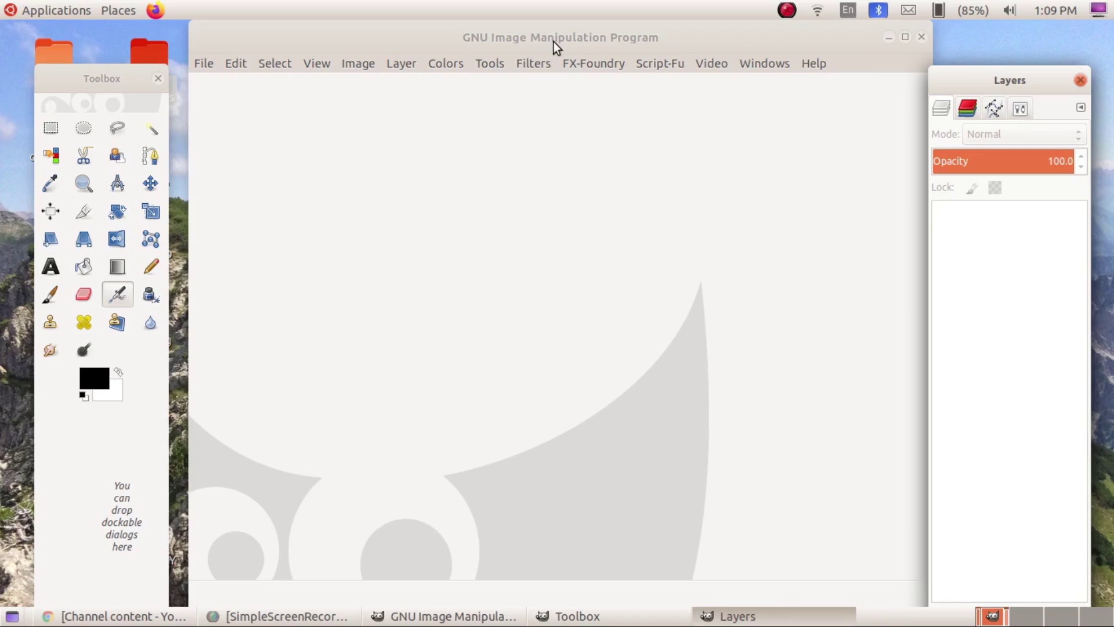
{"action": "left_click_drag", "start_coordinate": [553, 42], "coordinate": [531, 85]}
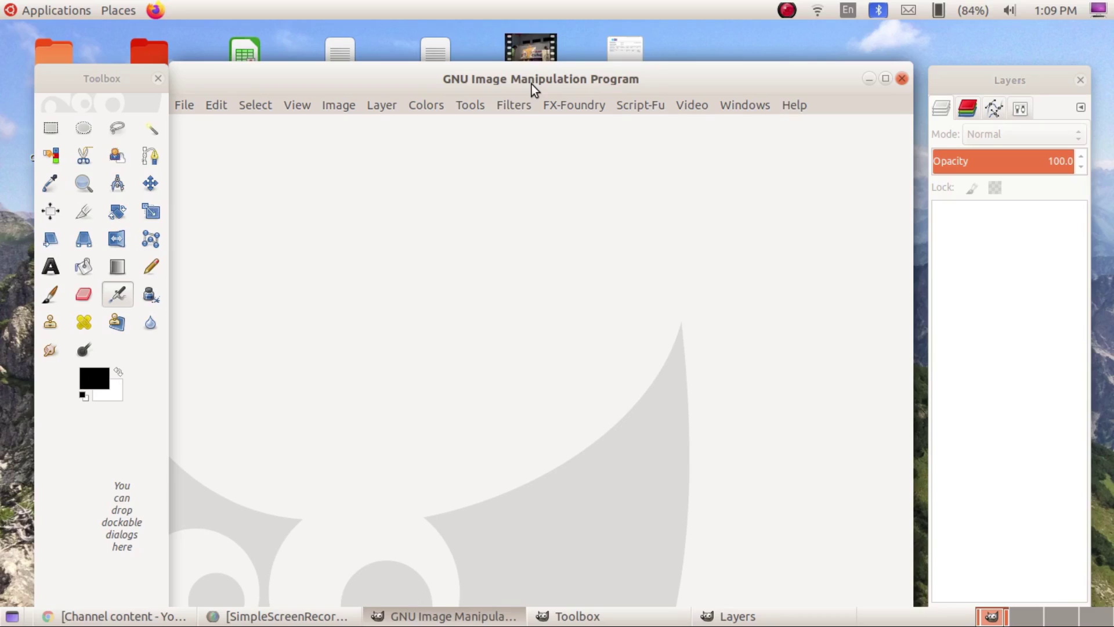
Turn Single-Window Mode back on and maximize the combined window.
{"action": "left_click", "coordinate": [749, 104]}
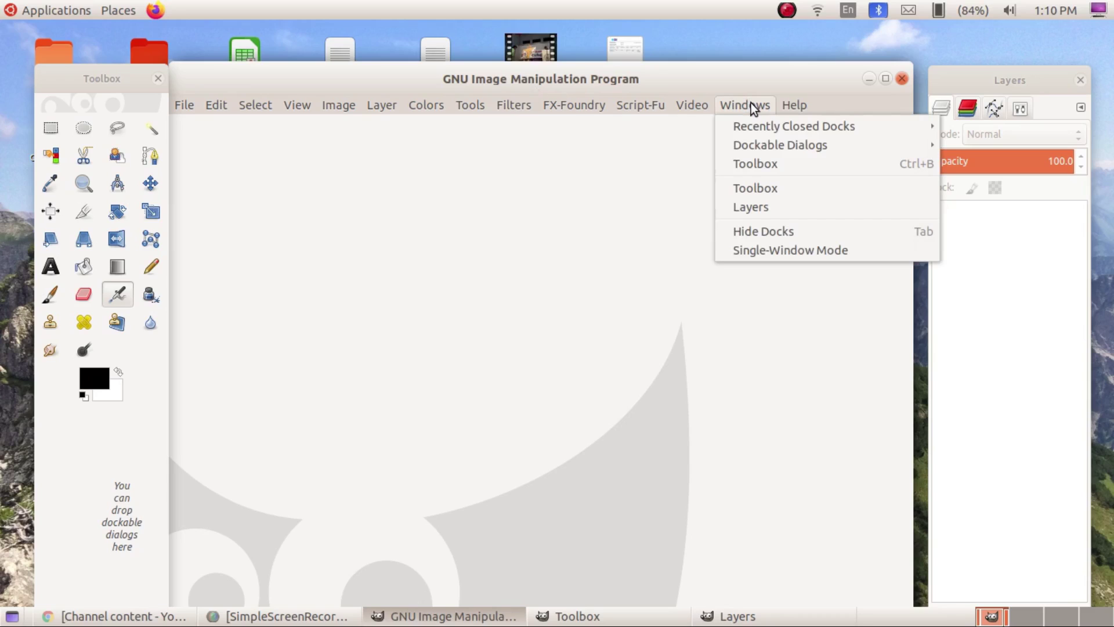
{"action": "left_click", "coordinate": [779, 251]}
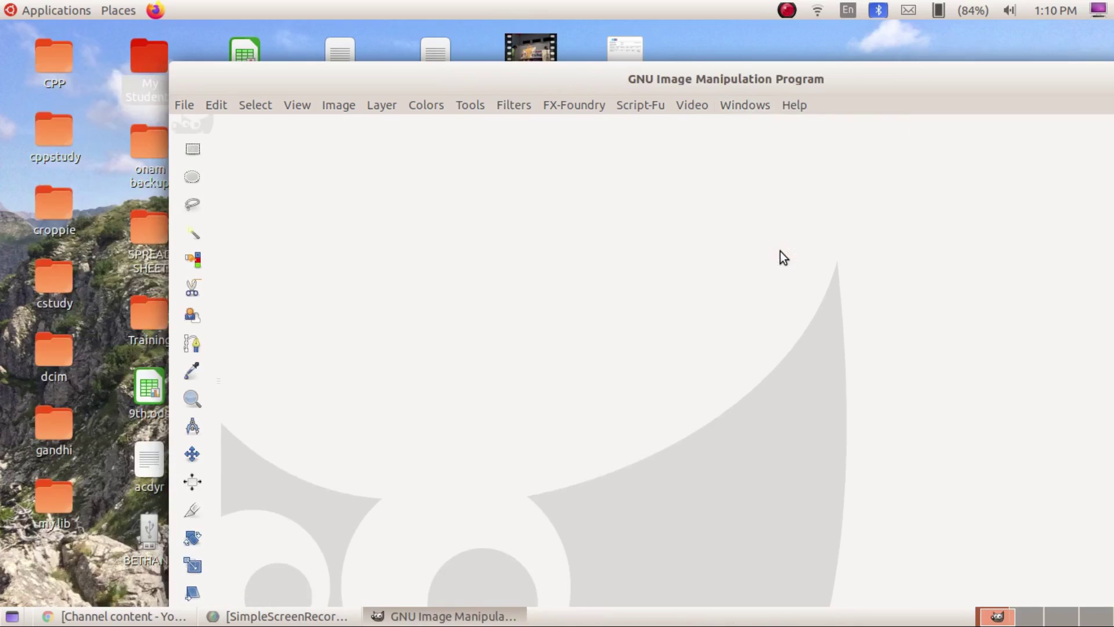
{"action": "left_click_drag", "start_coordinate": [747, 81], "coordinate": [592, 54]}
{"action": "double_click", "coordinate": [598, 58]}
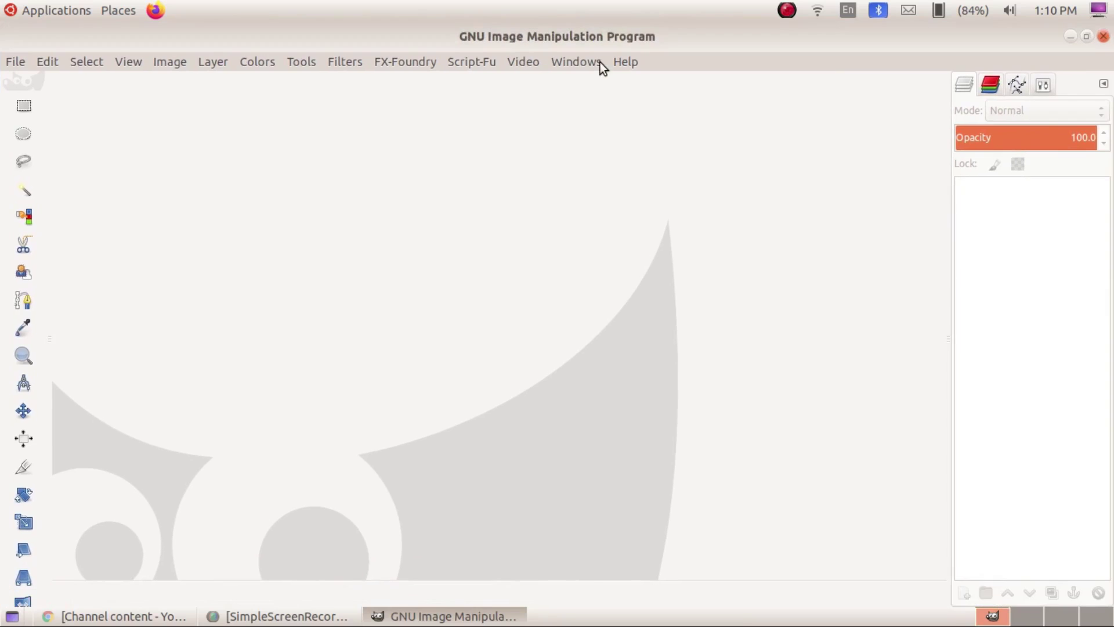
Widen the docked toolbox to three tool columns and make the Layers dock slightly wider.
{"action": "left_click_drag", "start_coordinate": [48, 267], "coordinate": [97, 272]}
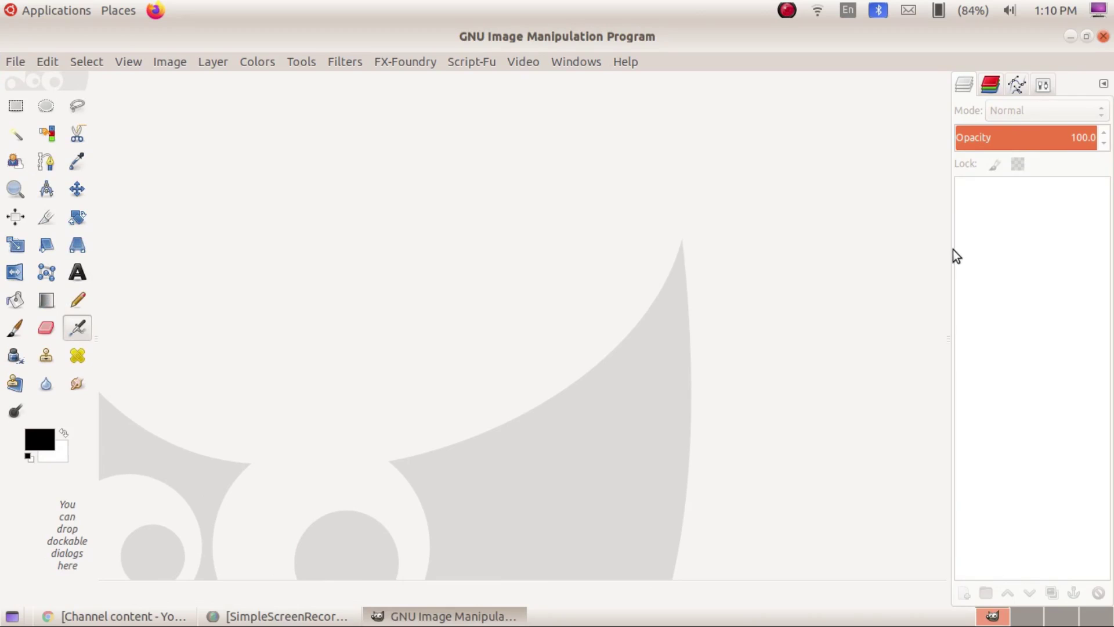
{"action": "left_click_drag", "start_coordinate": [950, 253], "coordinate": [929, 274]}
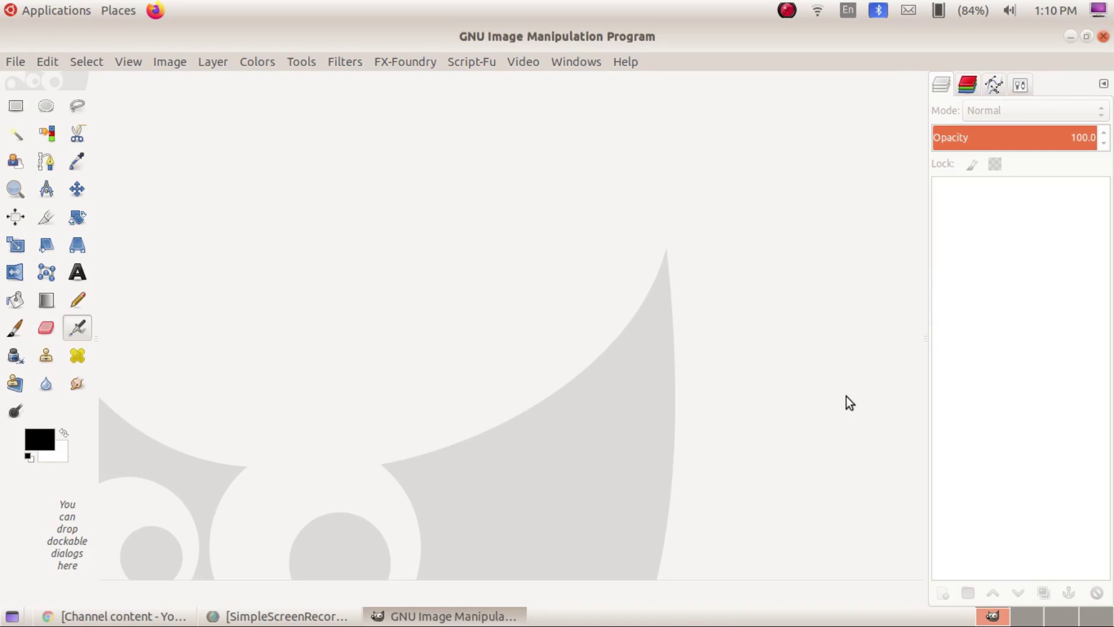
Start creating a new image and choose pixels as the unit for its width and height.
{"action": "left_click", "coordinate": [13, 64]}
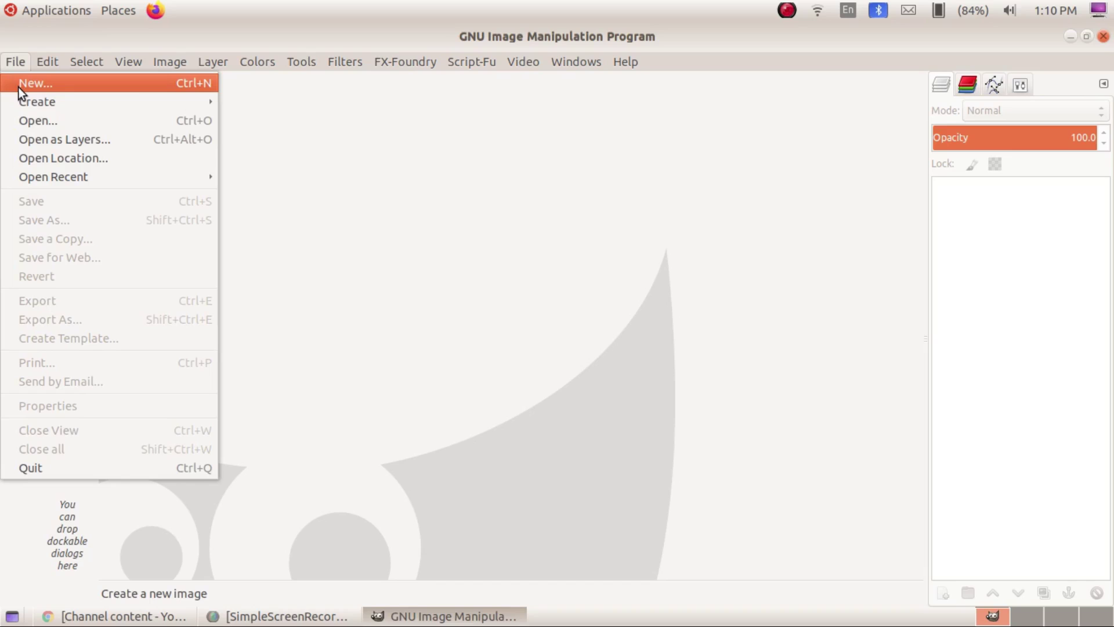
{"action": "left_click", "coordinate": [33, 87]}
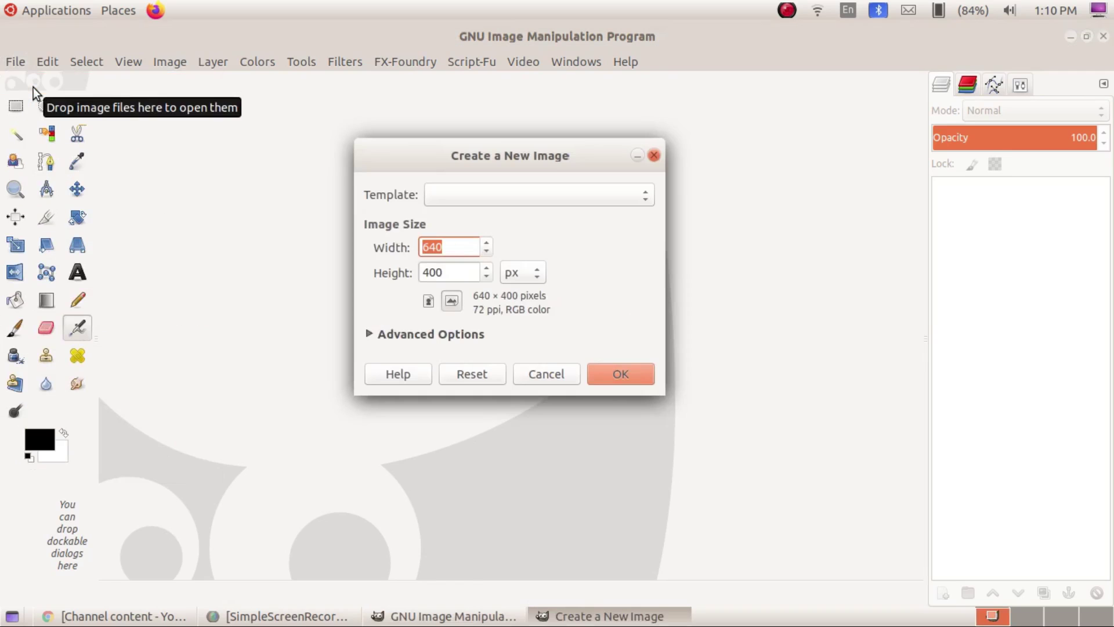
{"action": "left_click_drag", "start_coordinate": [566, 161], "coordinate": [549, 163]}
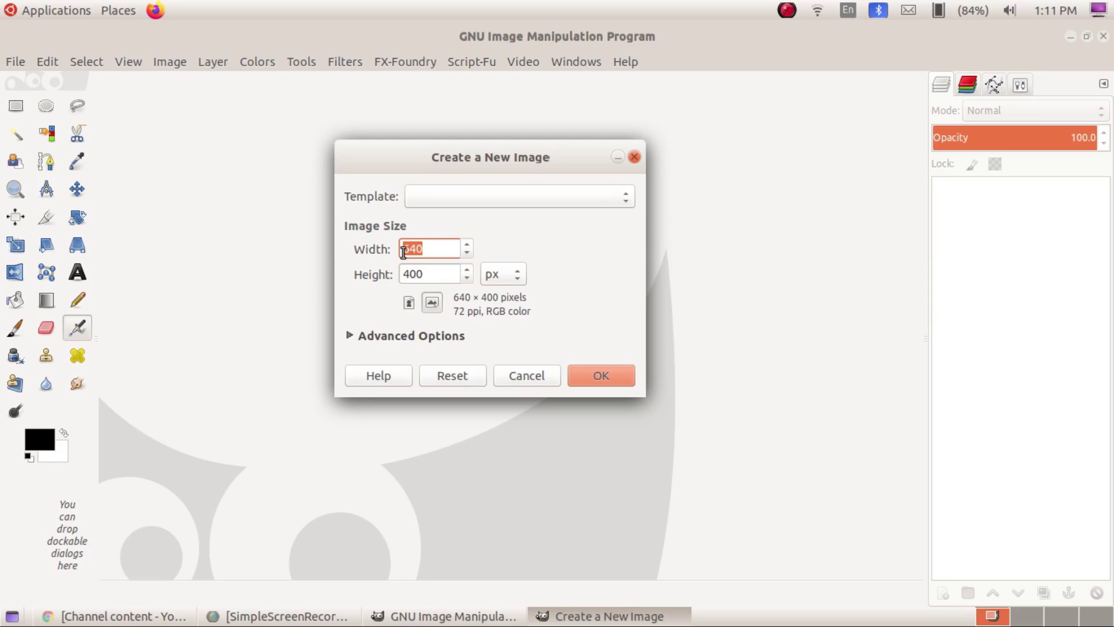
{"action": "left_click", "coordinate": [442, 247]}
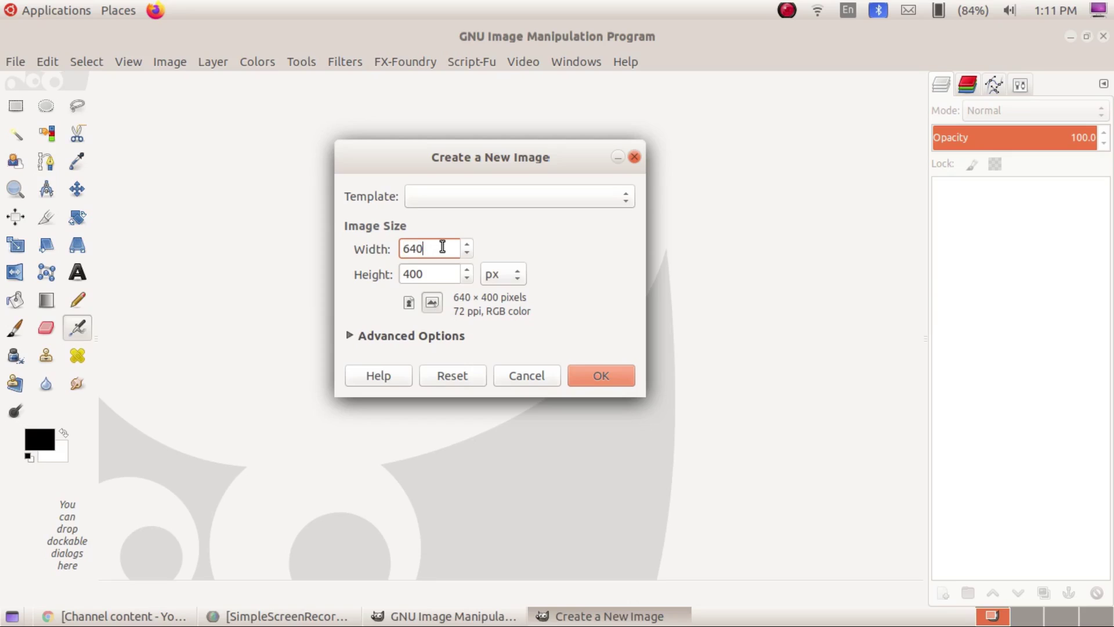
{"action": "left_click", "coordinate": [520, 278]}
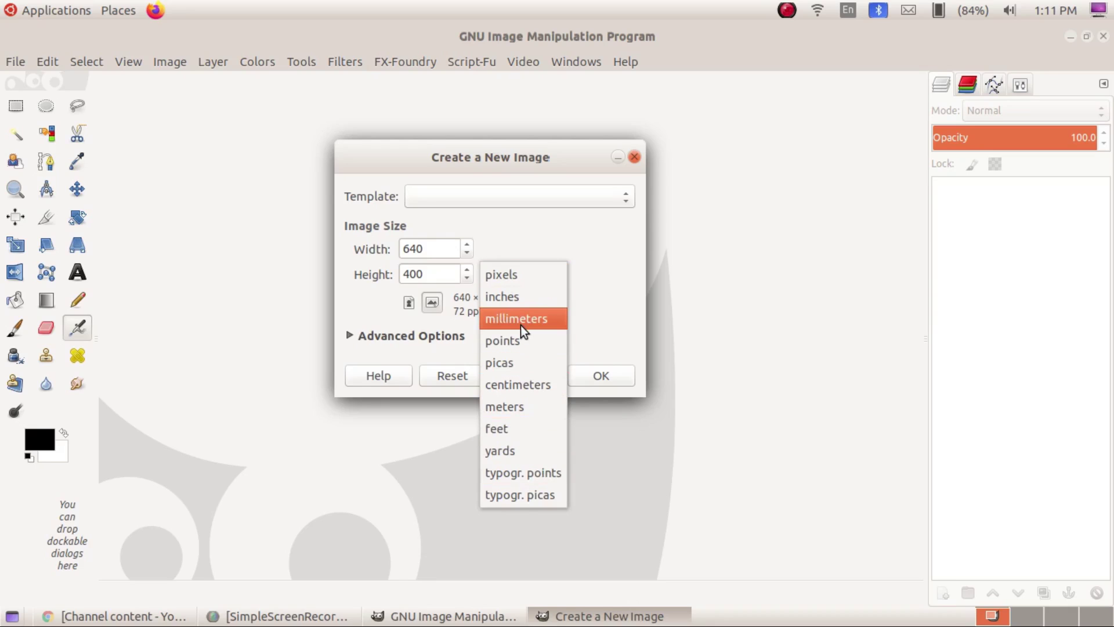
{"action": "left_click", "coordinate": [510, 274]}
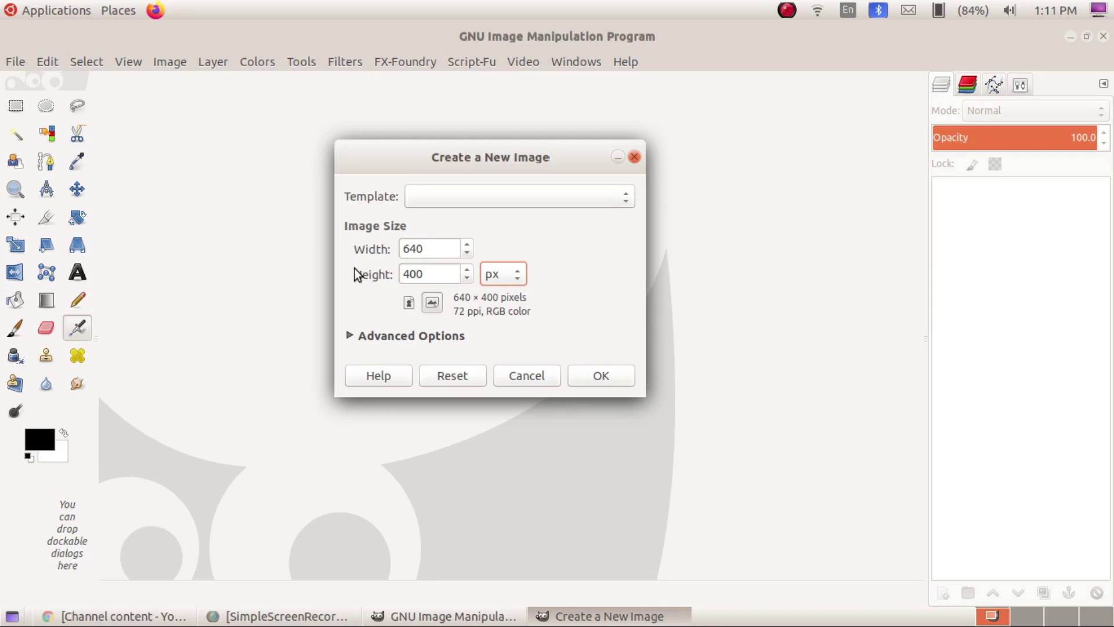
Apply the 1024x768 template to the new image and switch it to portrait orientation.
{"action": "left_click", "coordinate": [441, 199]}
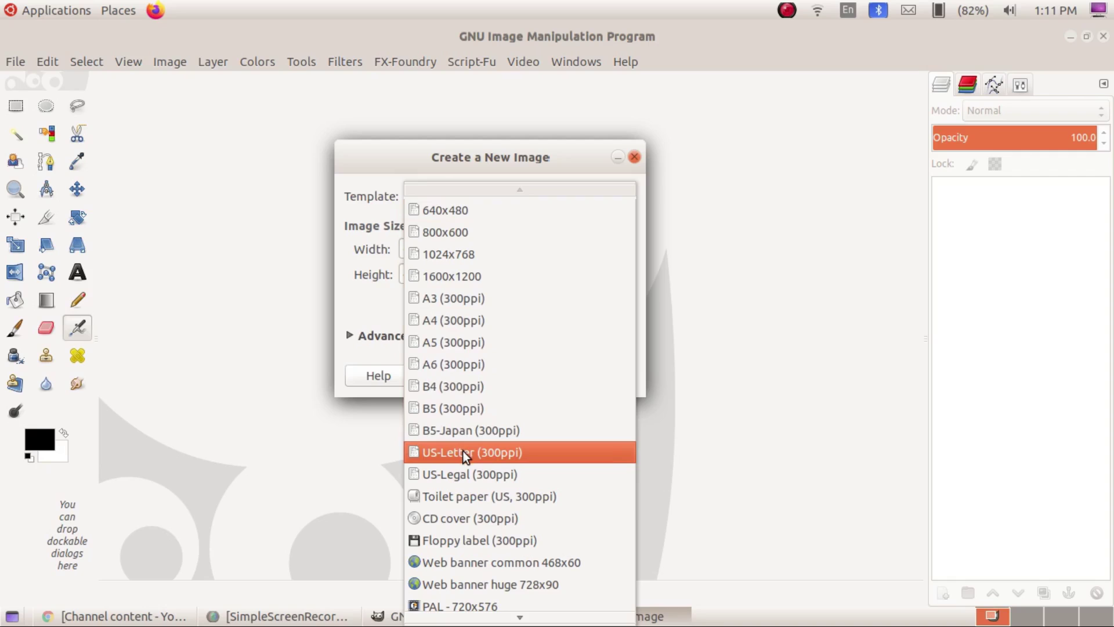
{"action": "left_click", "coordinate": [479, 253]}
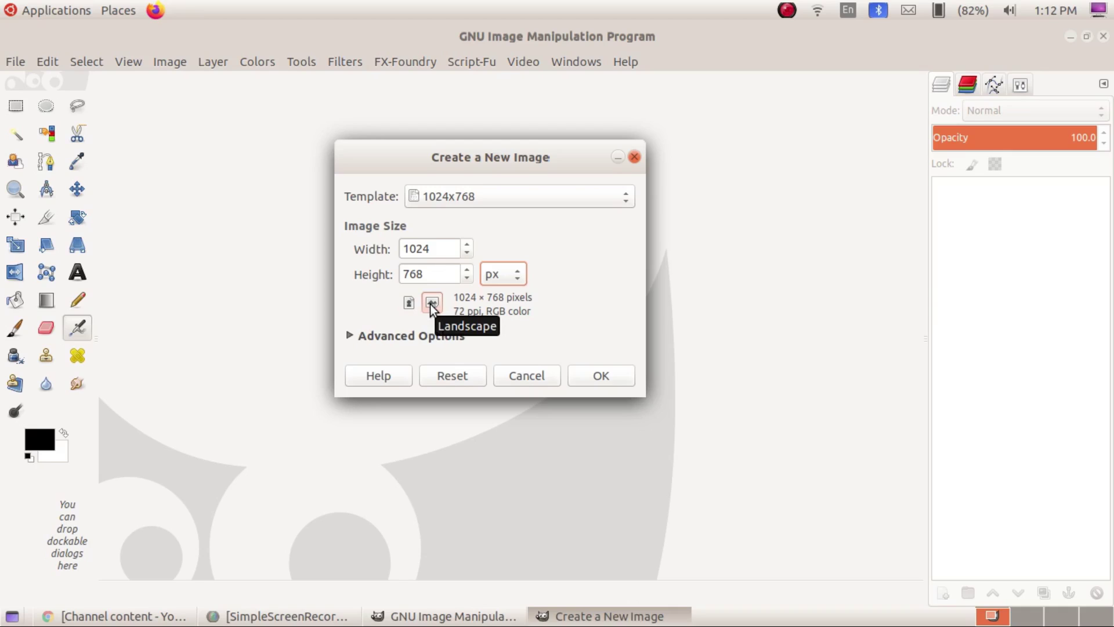
{"action": "left_click", "coordinate": [411, 303]}
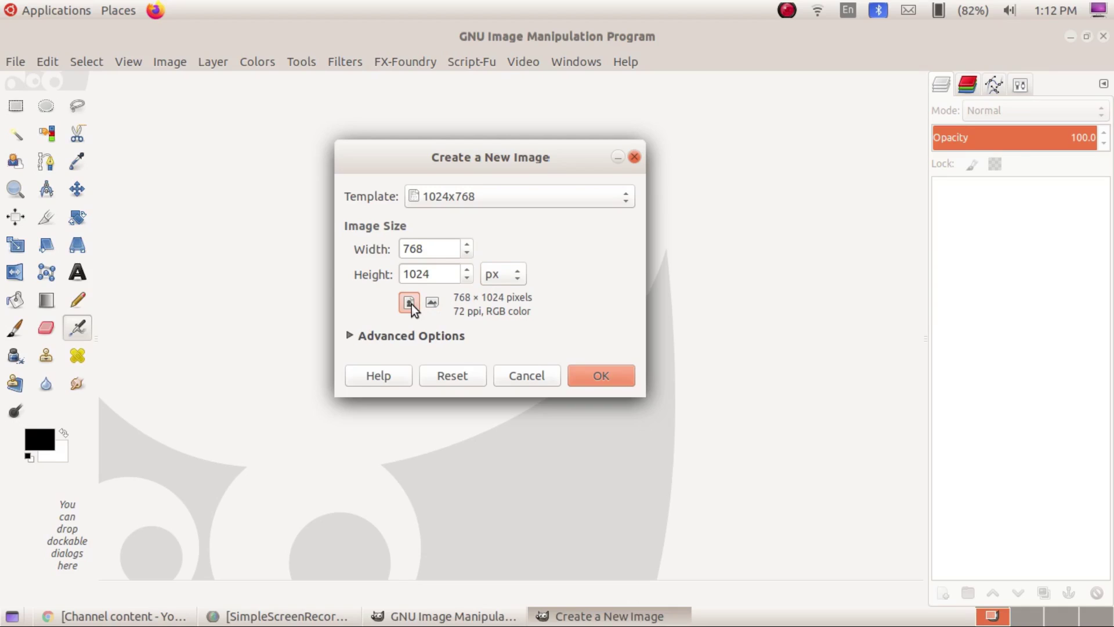
Expand the advanced options and set the image's X and Y resolution to 300 pixels/in.
{"action": "left_click", "coordinate": [349, 336]}
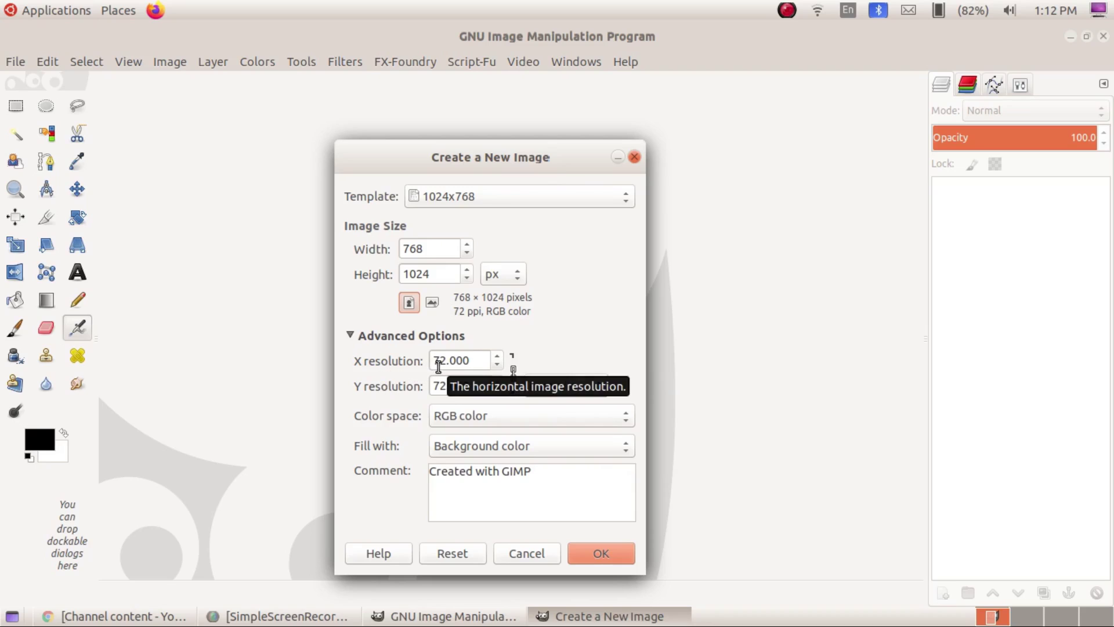
{"action": "left_click", "coordinate": [486, 360]}
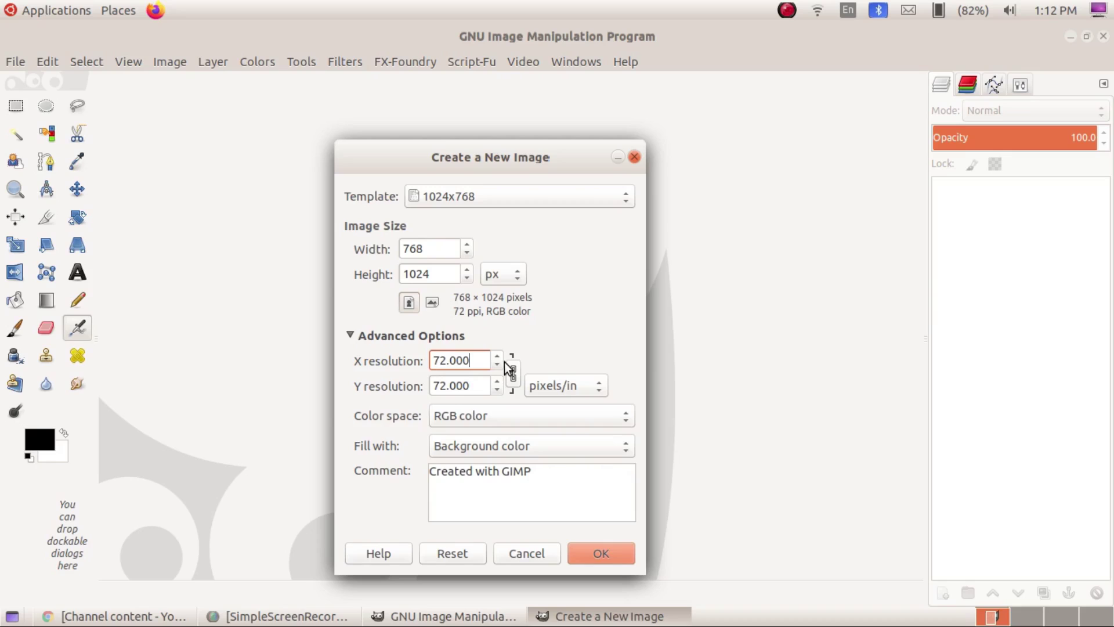
{"action": "key", "text": "BackSpace"}
{"action": "key", "text": "BackSpace"}
{"action": "key", "text": "BackSpace"}
{"action": "key", "text": "BackSpace"}
{"action": "key", "text": "BackSpace"}
{"action": "key", "text": "BackSpace"}
{"action": "type", "text": "300"}
{"action": "key", "text": "Tab"}
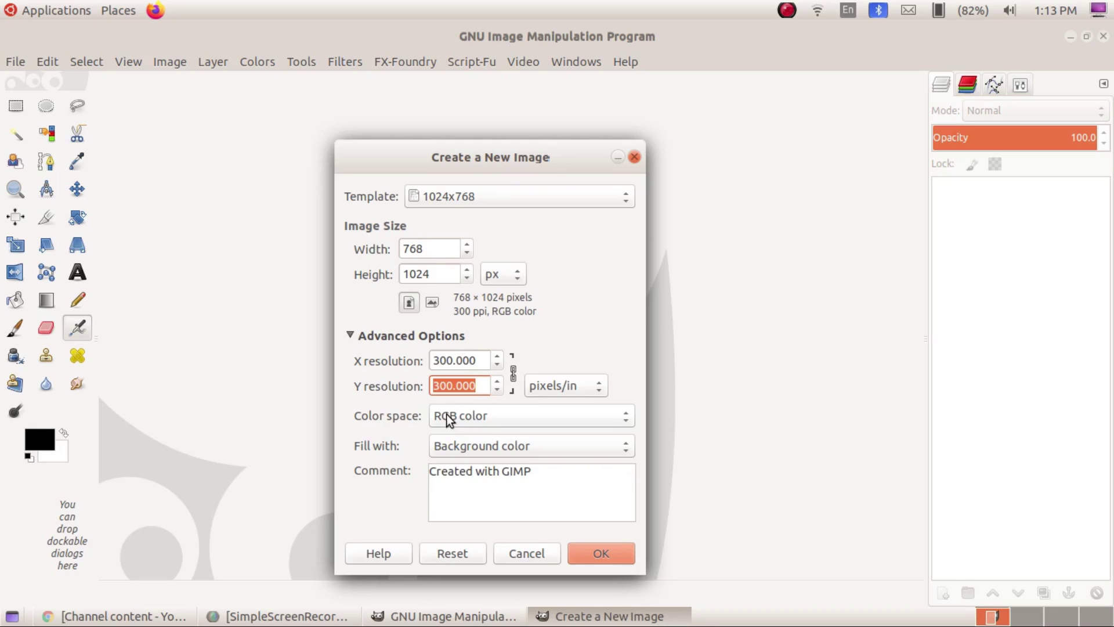
Review the color space choices, keeping RGB color, and switch the fill to Foreground color and back to Background color.
{"action": "left_click", "coordinate": [483, 418]}
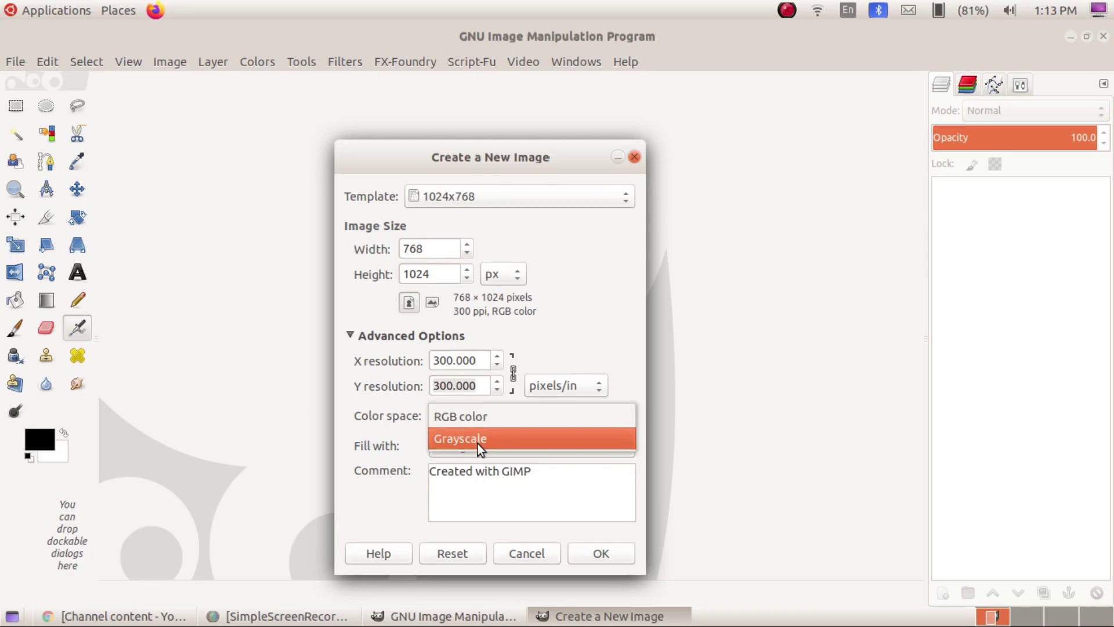
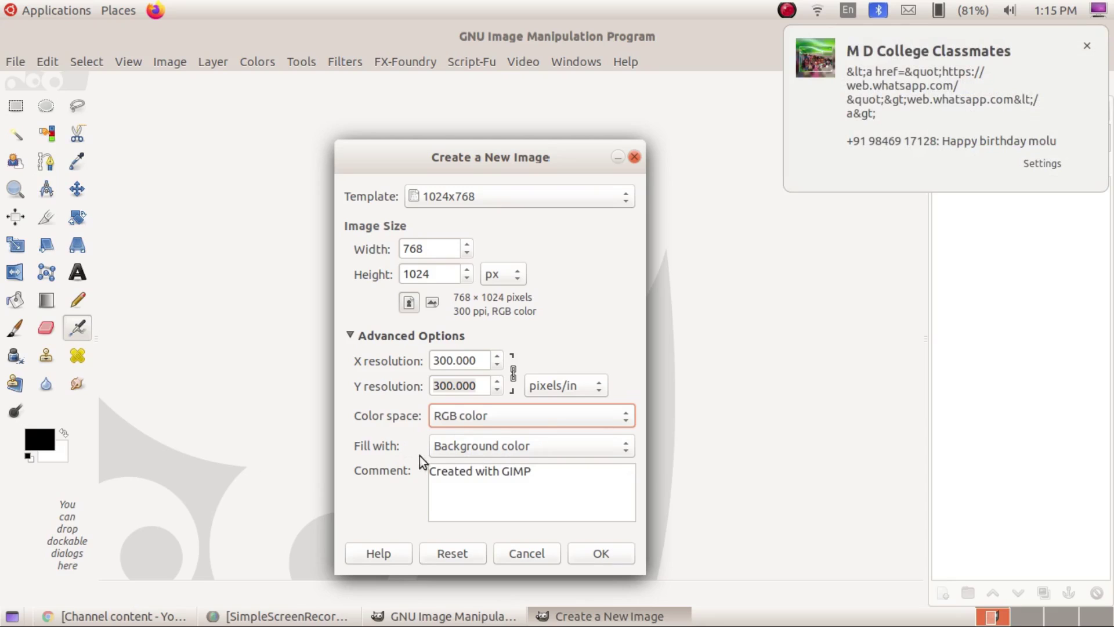
{"action": "left_click", "coordinate": [1087, 46]}
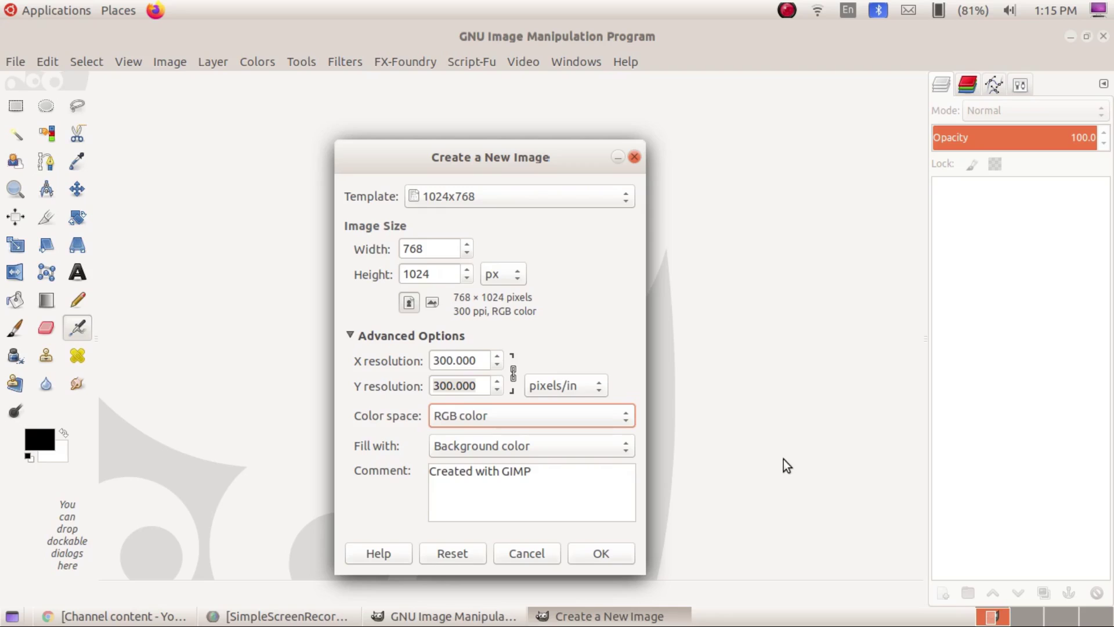
{"action": "left_click", "coordinate": [615, 451]}
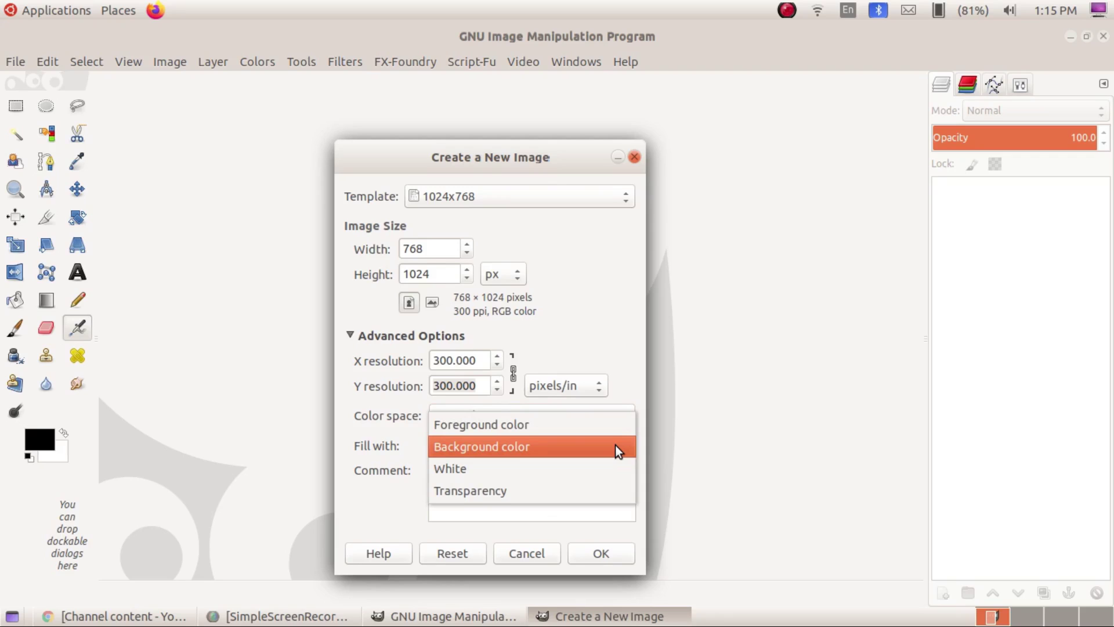
{"action": "left_click", "coordinate": [536, 425]}
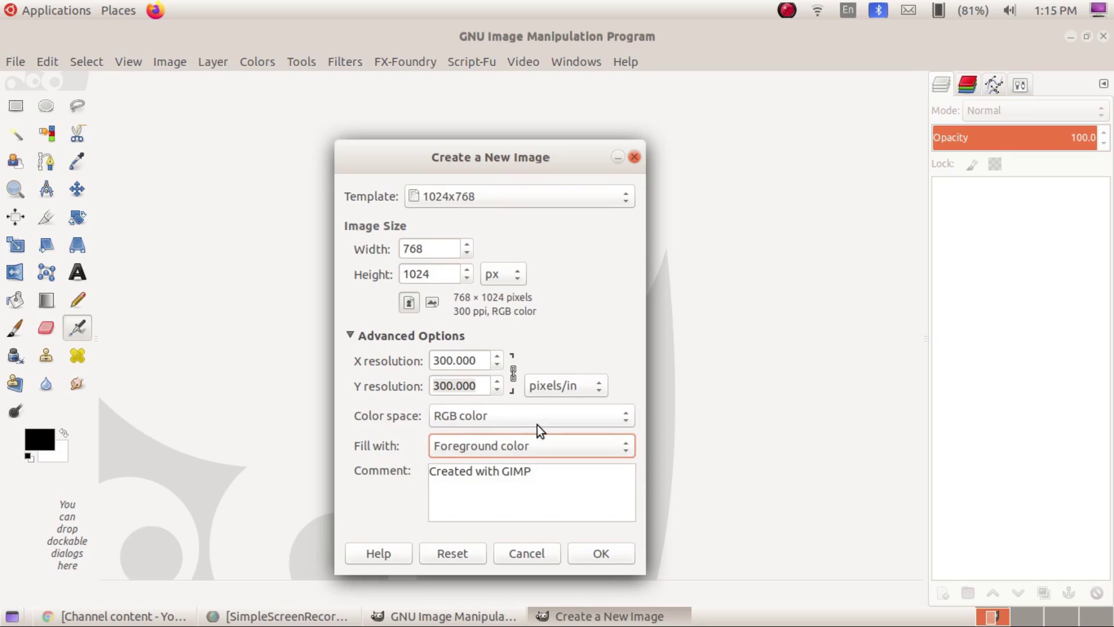
{"action": "left_click", "coordinate": [501, 447]}
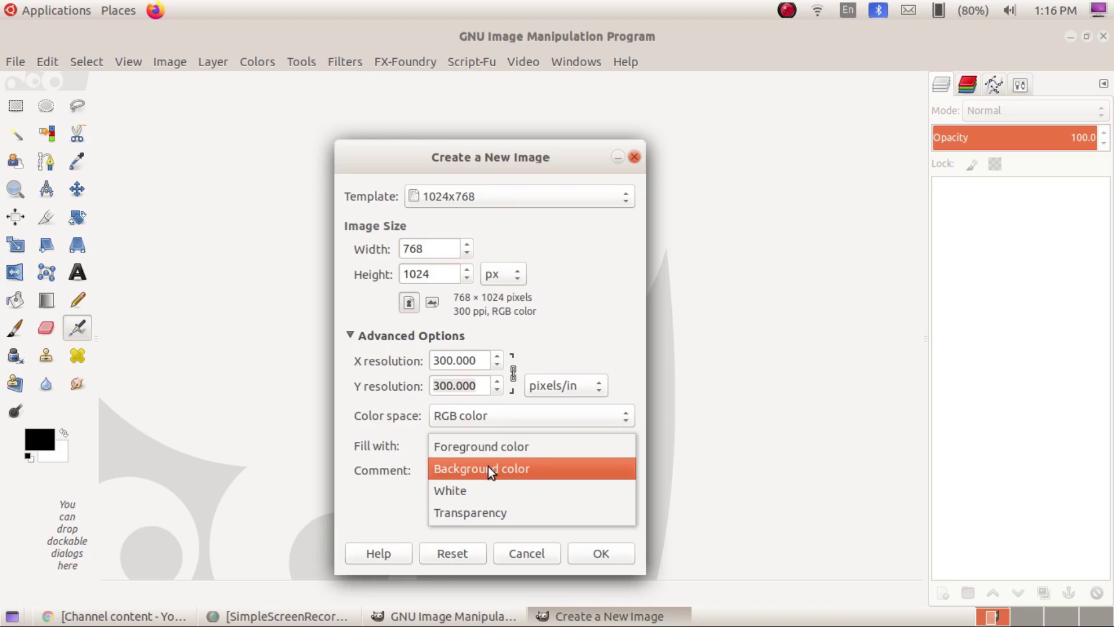
{"action": "left_click", "coordinate": [507, 470]}
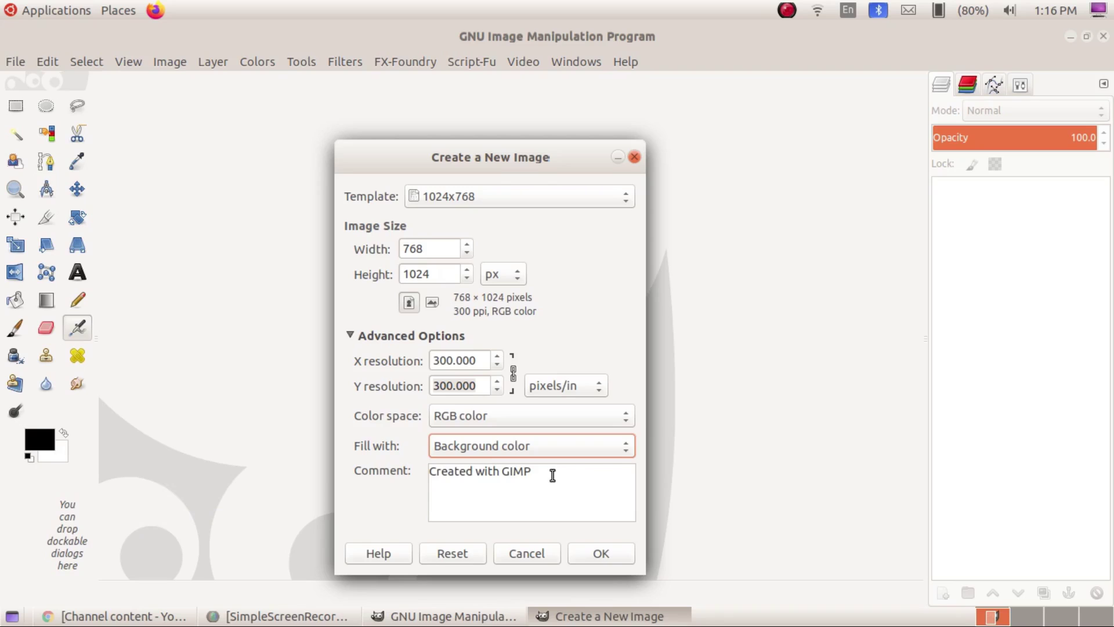
Replace the image comment with "Created by" followed by the author's full name, and create the image.
{"action": "left_click_drag", "start_coordinate": [552, 474], "coordinate": [348, 475]}
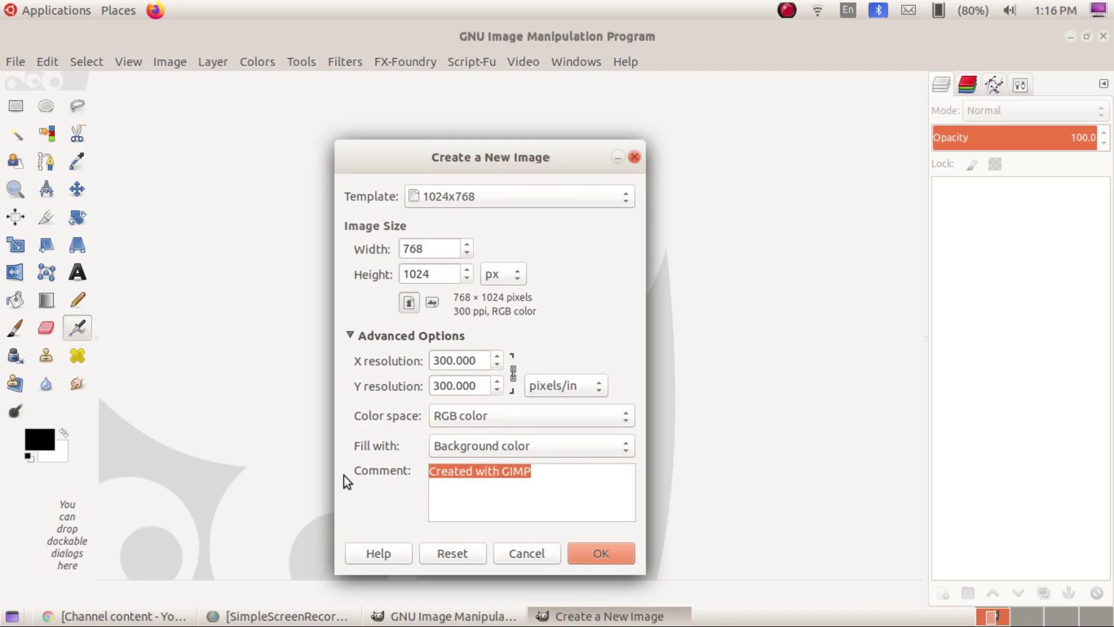
{"action": "type", "text": "Cre"}
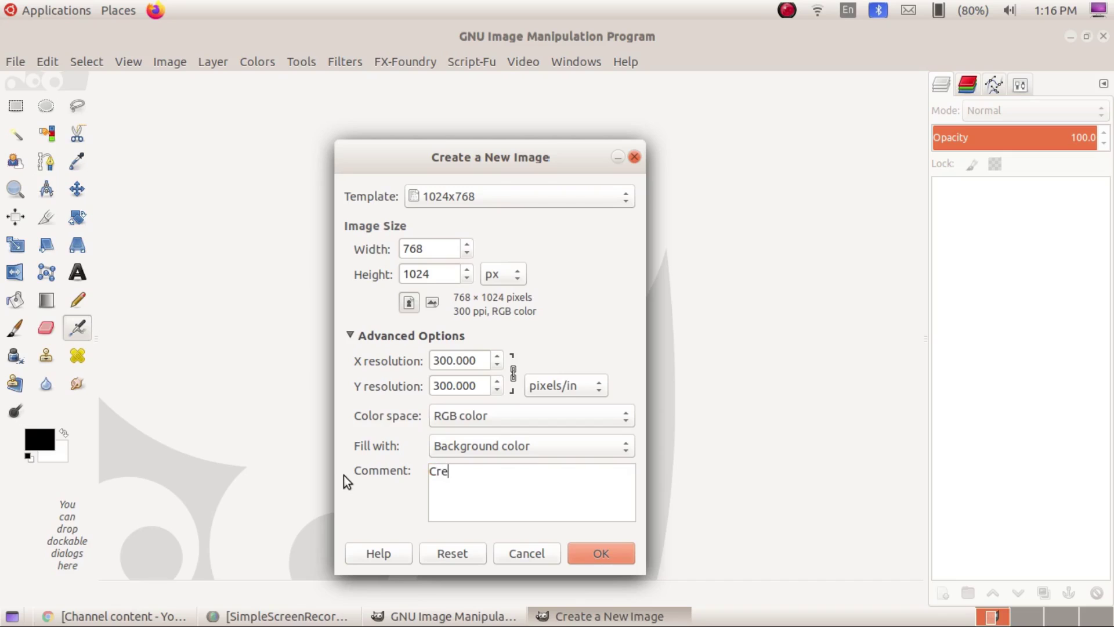
{"action": "type", "text": "ated b y Viju Jacob"}
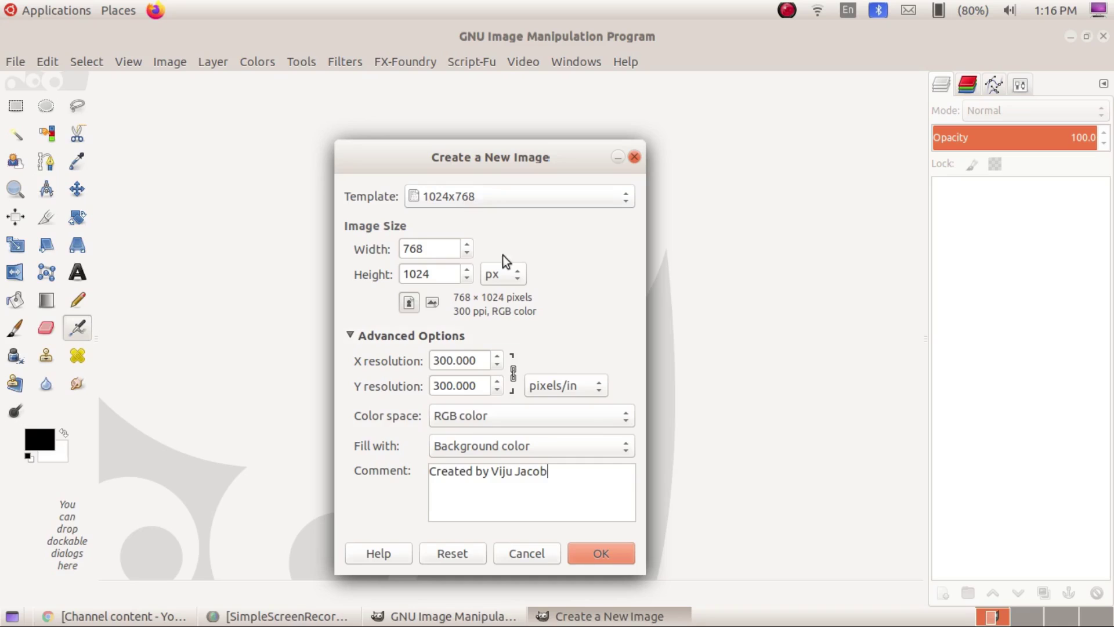
{"action": "left_click", "coordinate": [612, 553]}
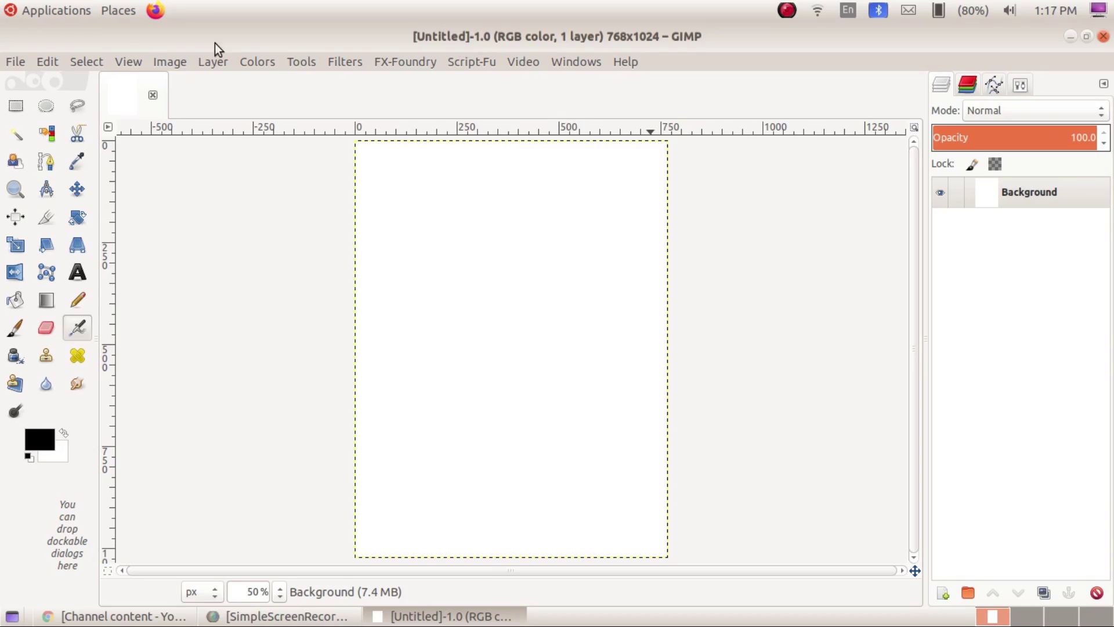
Start saving the image and choose the Students_Works_8 folder inside home as its location.
{"action": "left_click", "coordinate": [17, 63]}
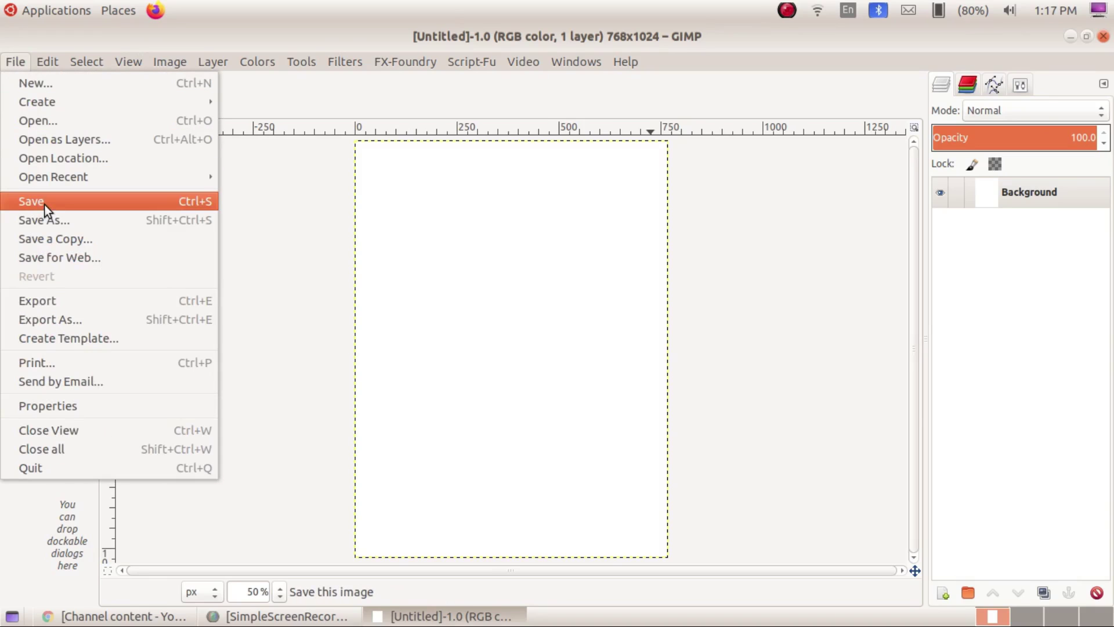
{"action": "left_click", "coordinate": [196, 203]}
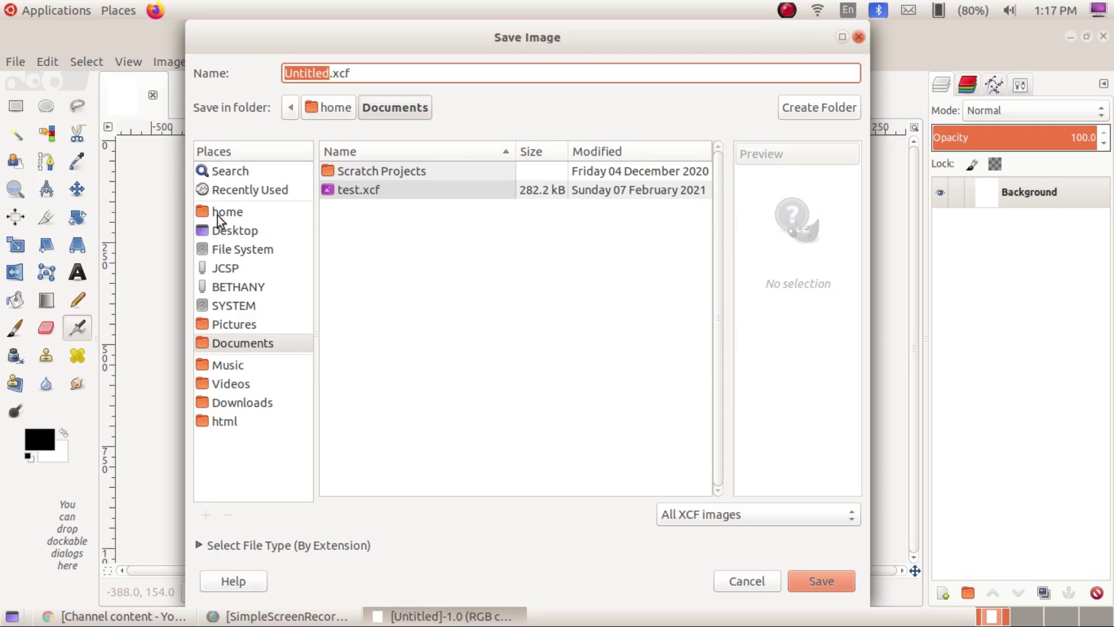
{"action": "left_click", "coordinate": [217, 211]}
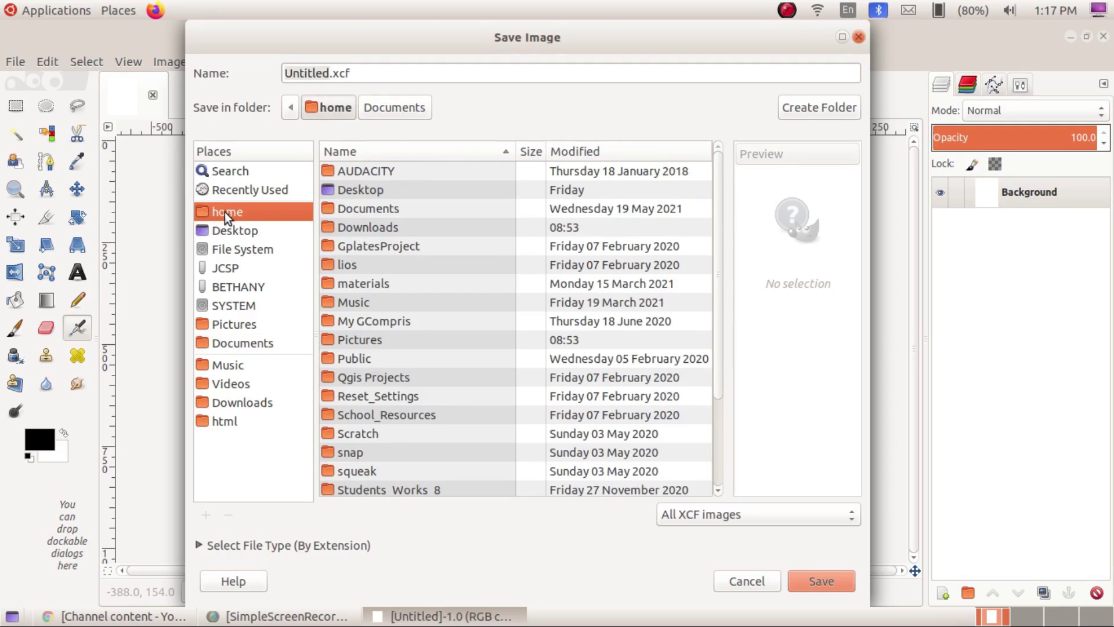
{"action": "scroll", "coordinate": [588, 357], "scroll_direction": "down", "scroll_amount": 4}
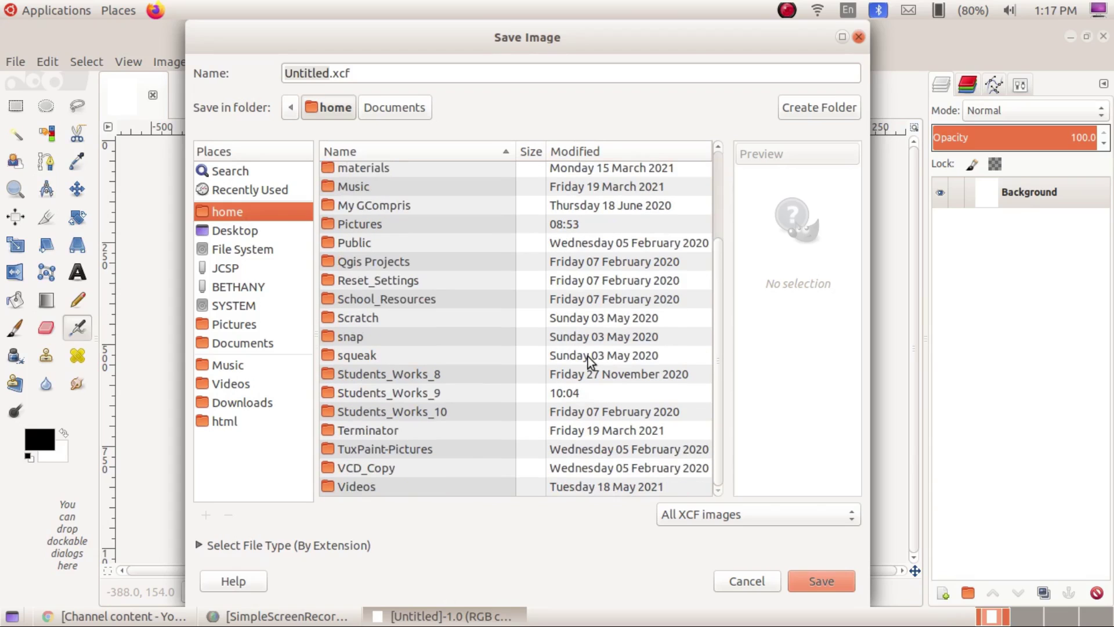
{"action": "left_click", "coordinate": [364, 380]}
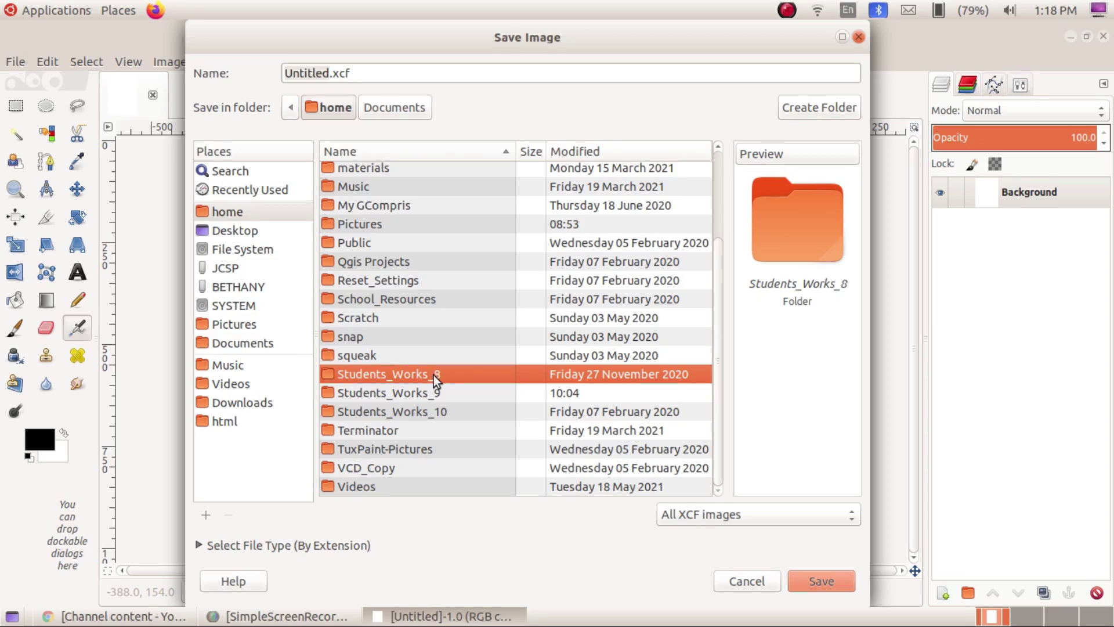
{"action": "double_click", "coordinate": [337, 374]}
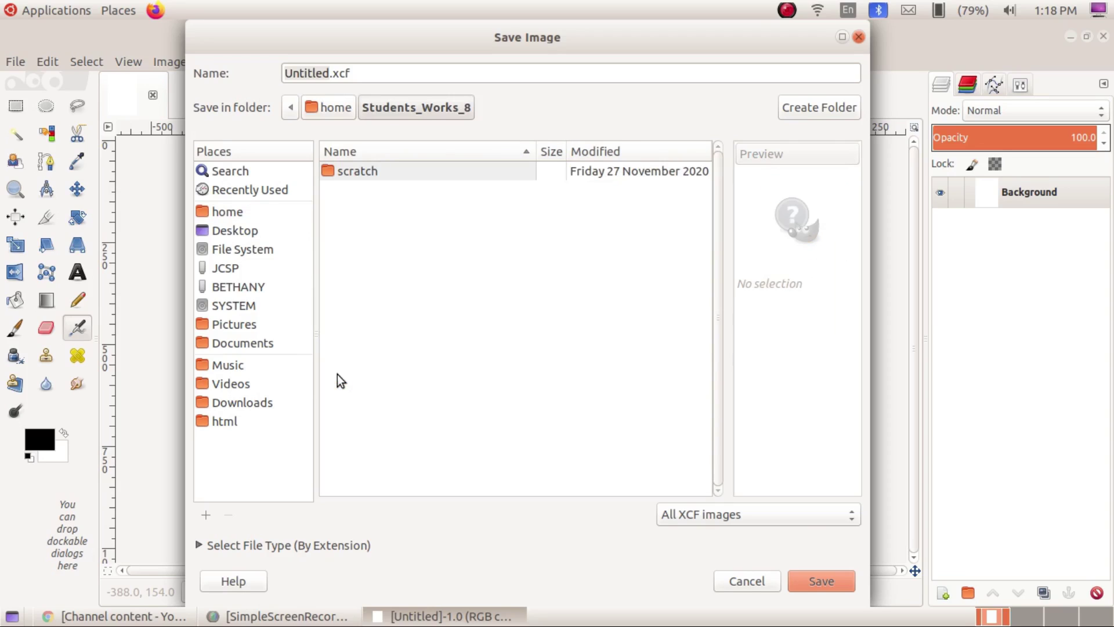
Name the file Activity1.xcf and save the image.
{"action": "left_click", "coordinate": [331, 72]}
{"action": "key", "text": "BackSpace"}
{"action": "key", "text": "BackSpace"}
{"action": "key", "text": "BackSpace"}
{"action": "key", "text": "BackSpace"}
{"action": "key", "text": "BackSpace"}
{"action": "key", "text": "BackSpace"}
{"action": "key", "text": "BackSpace"}
{"action": "key", "text": "BackSpace"}
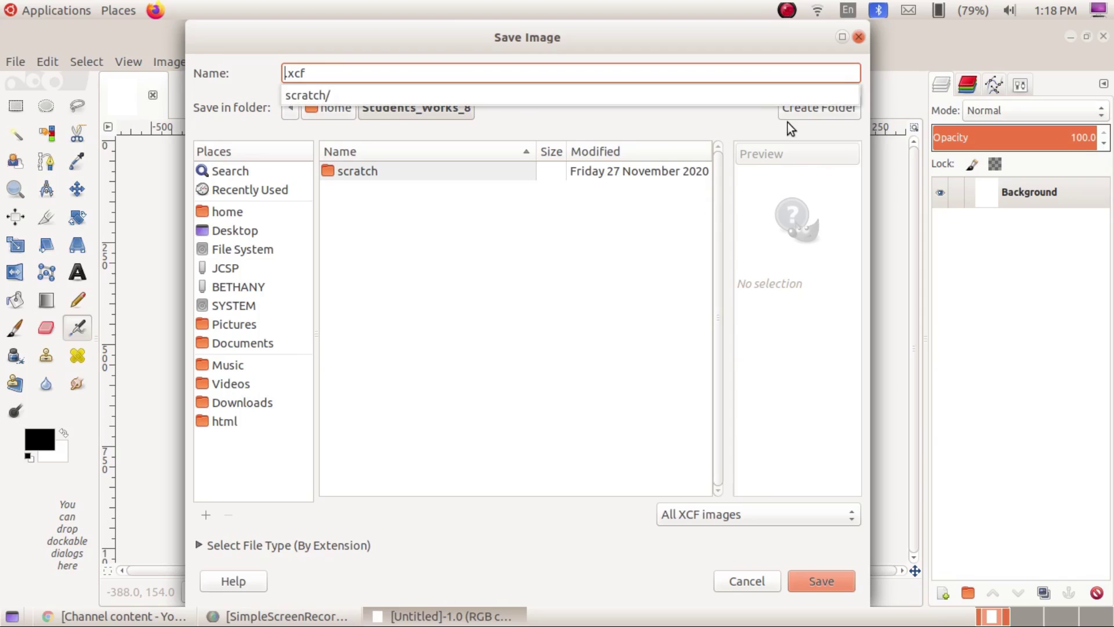
{"action": "type", "text": "Activit"}
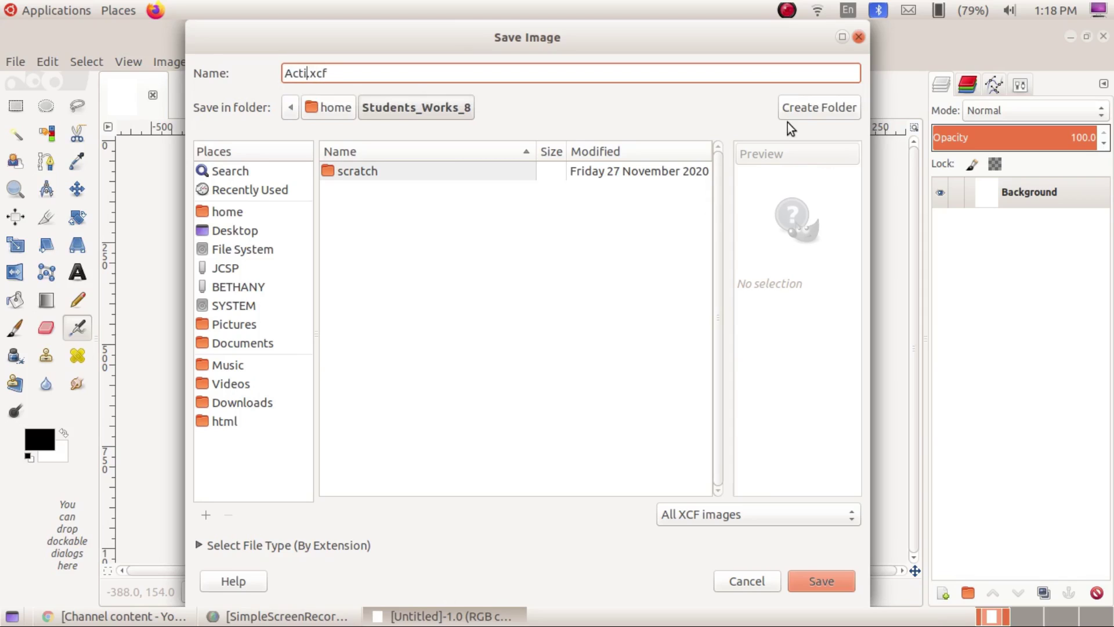
{"action": "type", "text": "y1"}
{"action": "key", "text": "shift+End"}
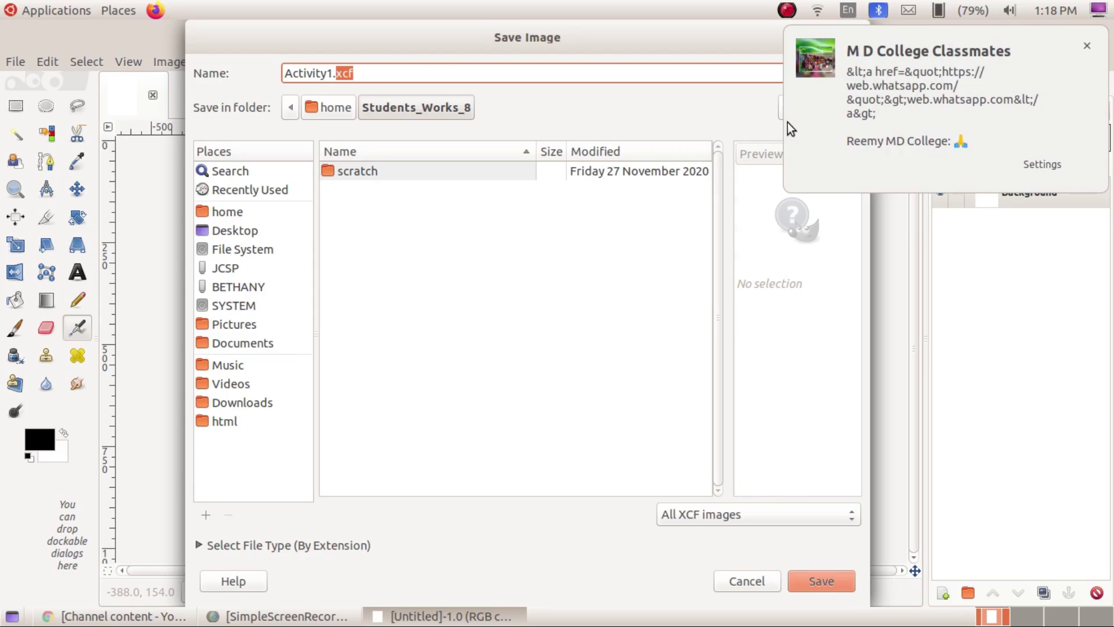
{"action": "left_click", "coordinate": [1086, 45]}
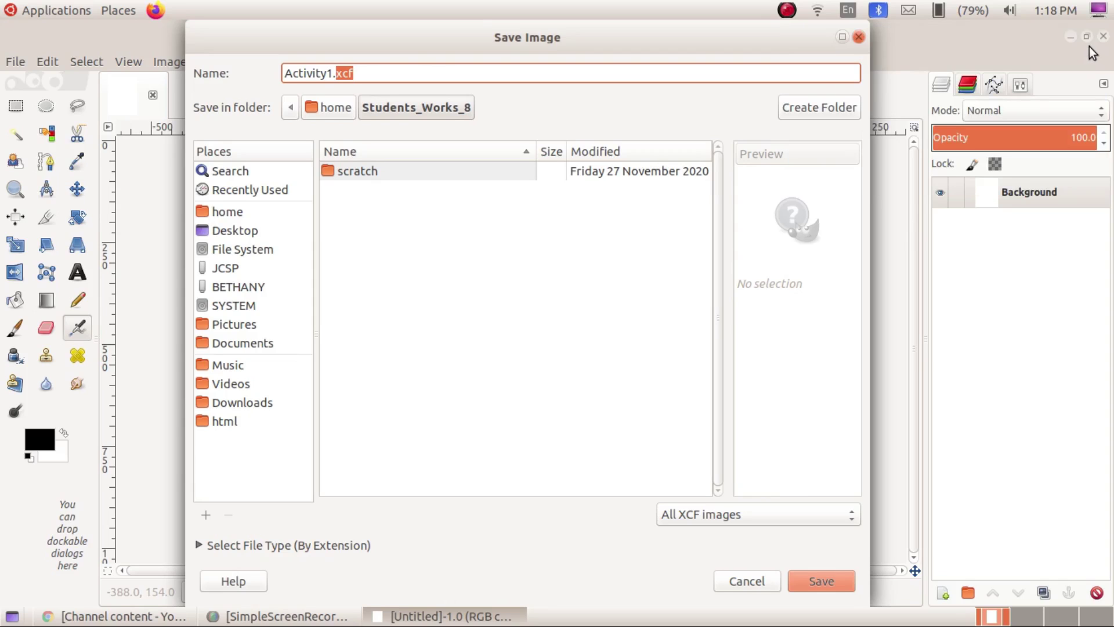
{"action": "left_click", "coordinate": [427, 78]}
{"action": "left_click", "coordinate": [824, 582]}
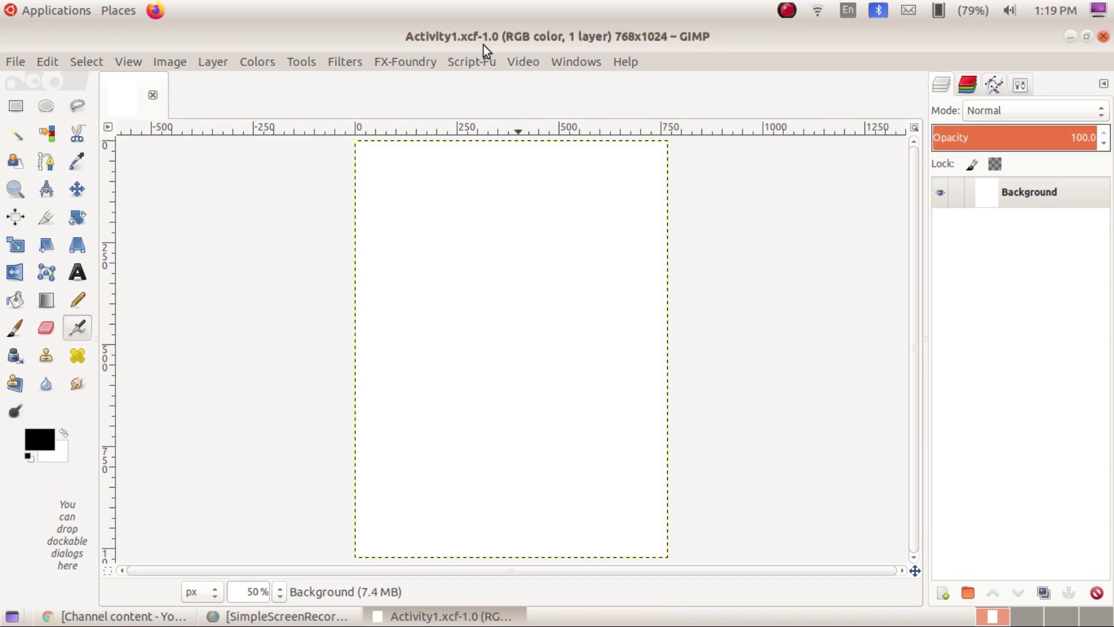
Add a new layer named Layer1 above the Background layer, using the Transparency fill type.
{"action": "left_click", "coordinate": [1033, 201]}
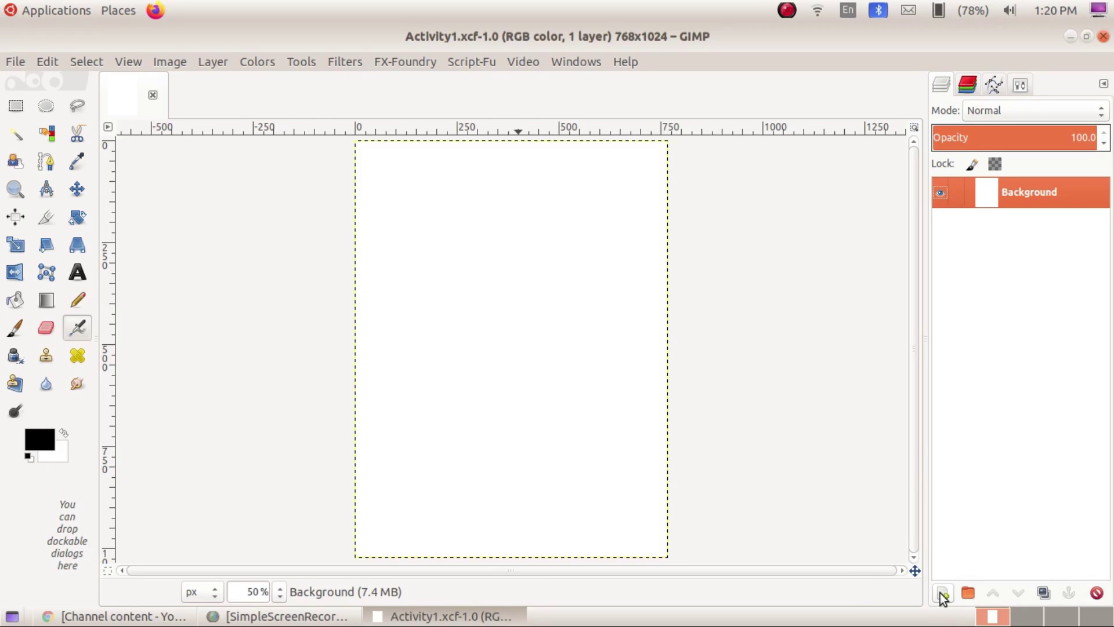
{"action": "left_click", "coordinate": [212, 62]}
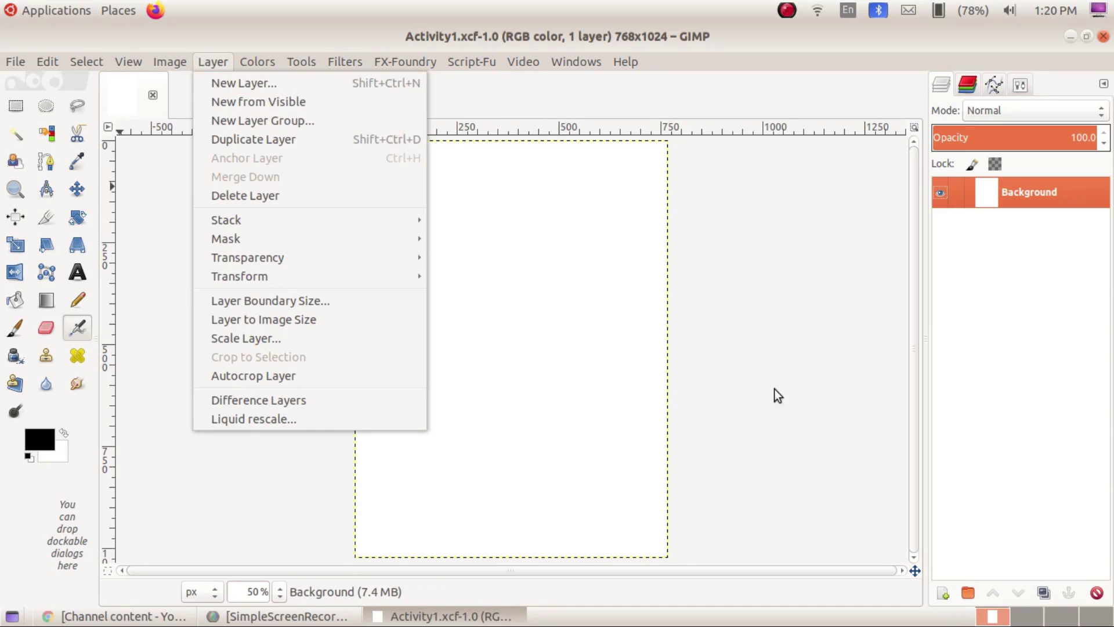
{"action": "left_click", "coordinate": [938, 602]}
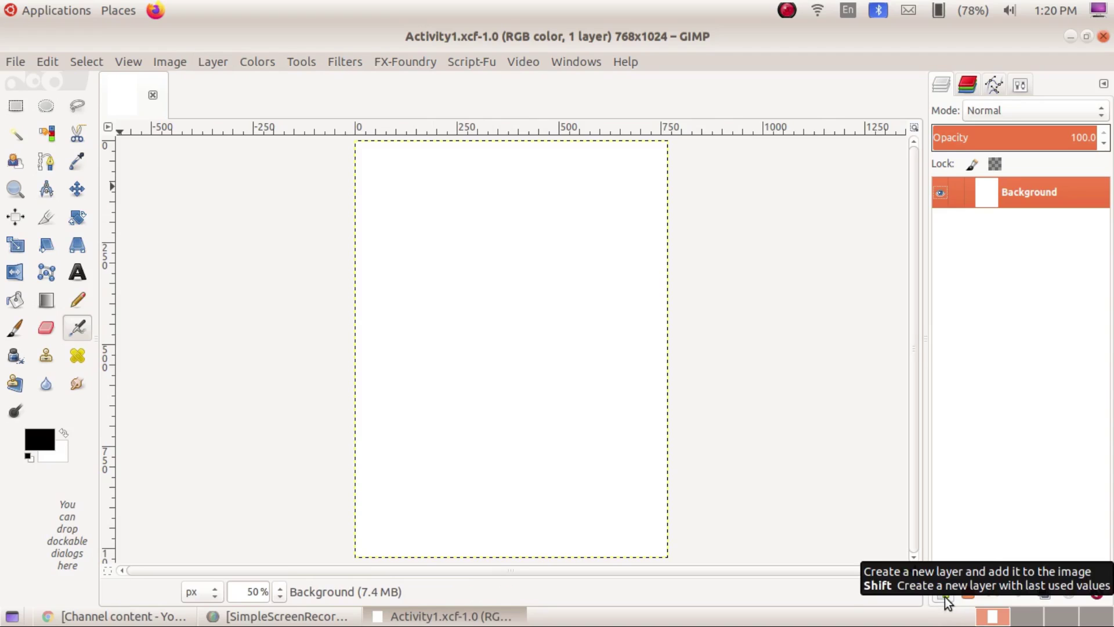
{"action": "left_click", "coordinate": [945, 598]}
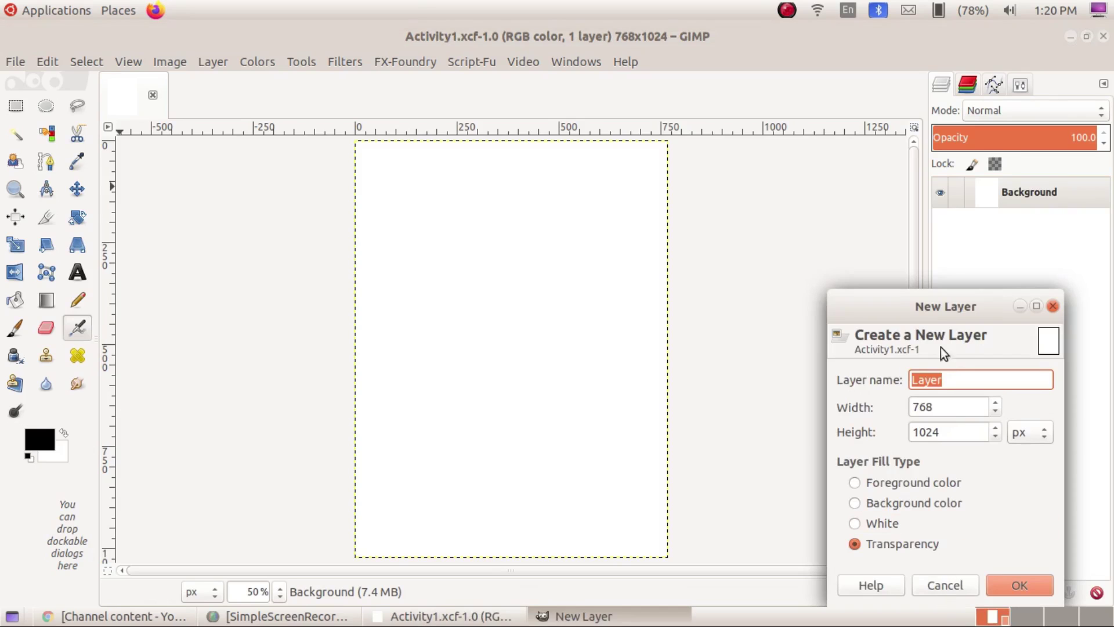
{"action": "left_click_drag", "start_coordinate": [935, 306], "coordinate": [443, 175]}
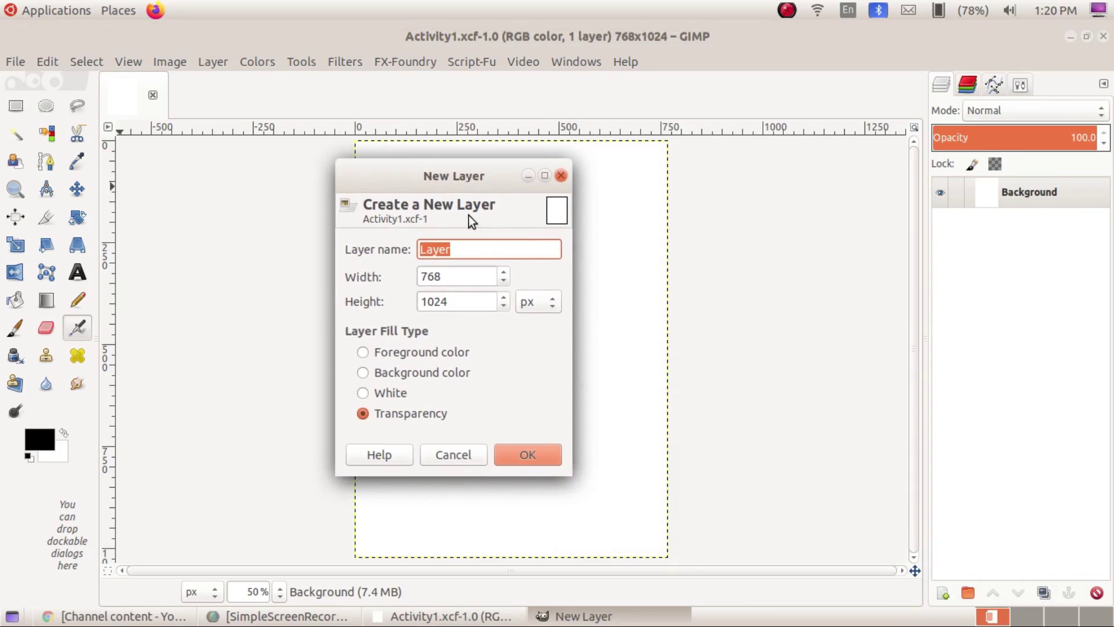
{"action": "left_click", "coordinate": [478, 253]}
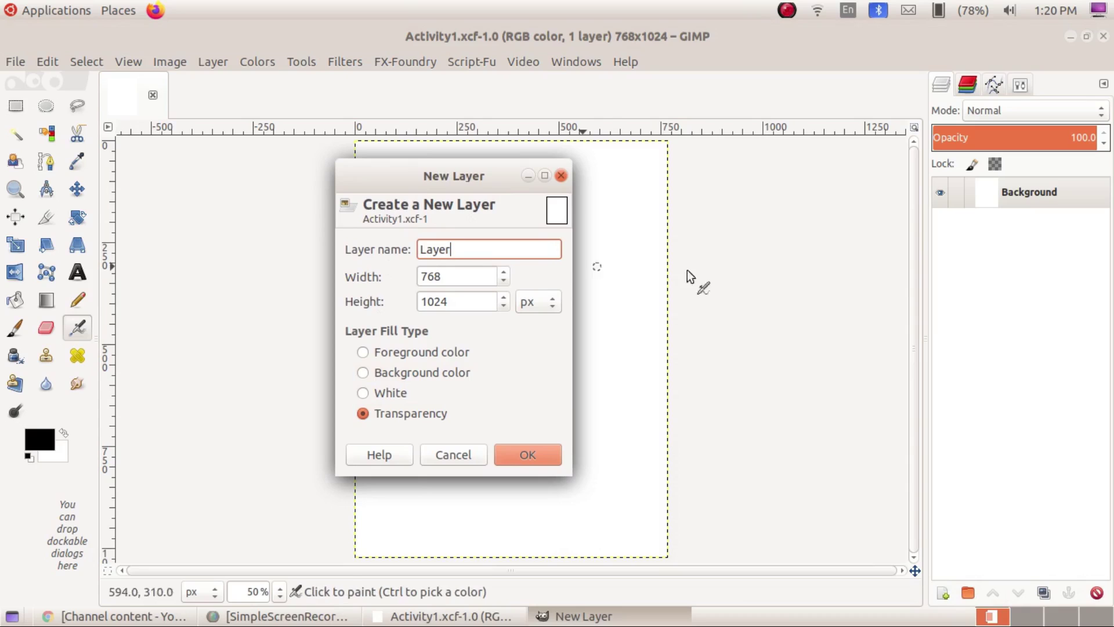
{"action": "type", "text": "1"}
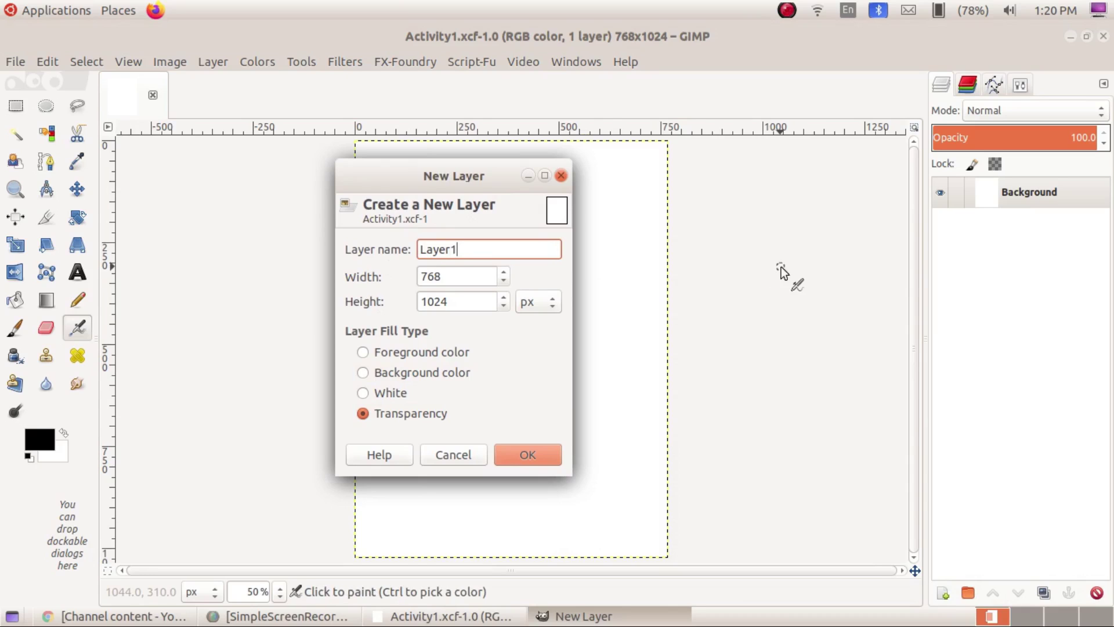
{"action": "left_click", "coordinate": [382, 394]}
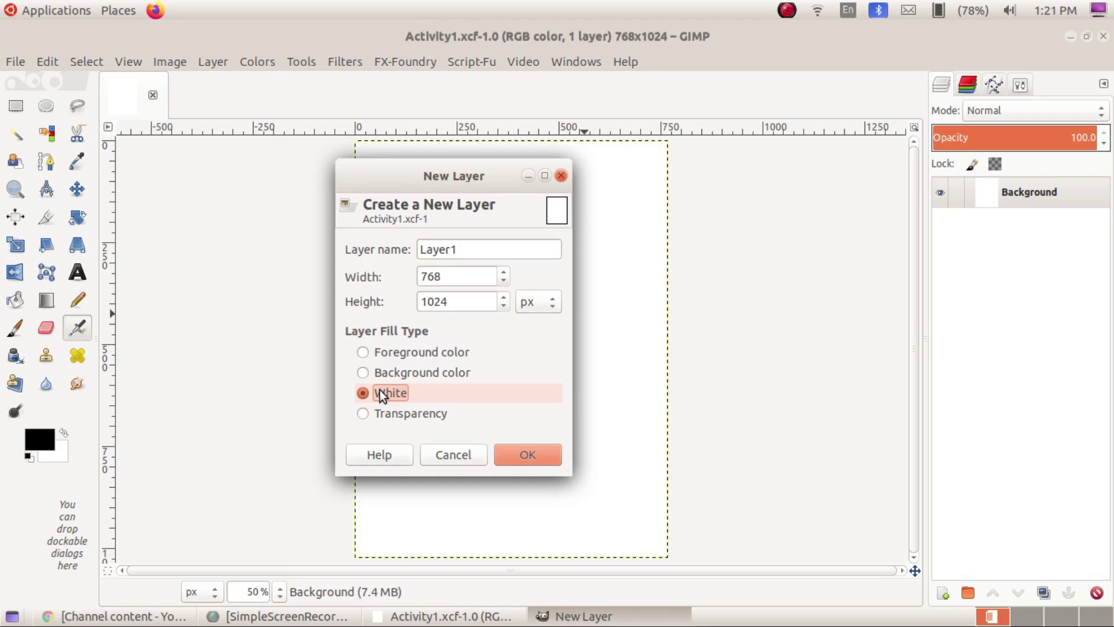
{"action": "left_click", "coordinate": [366, 413]}
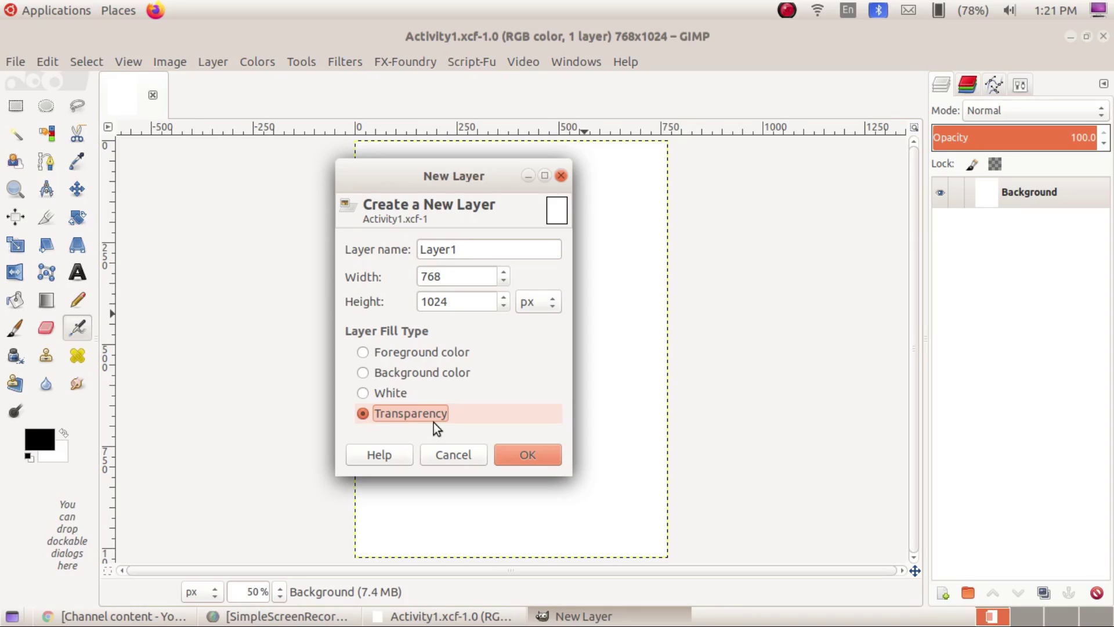
{"action": "left_click", "coordinate": [552, 460]}
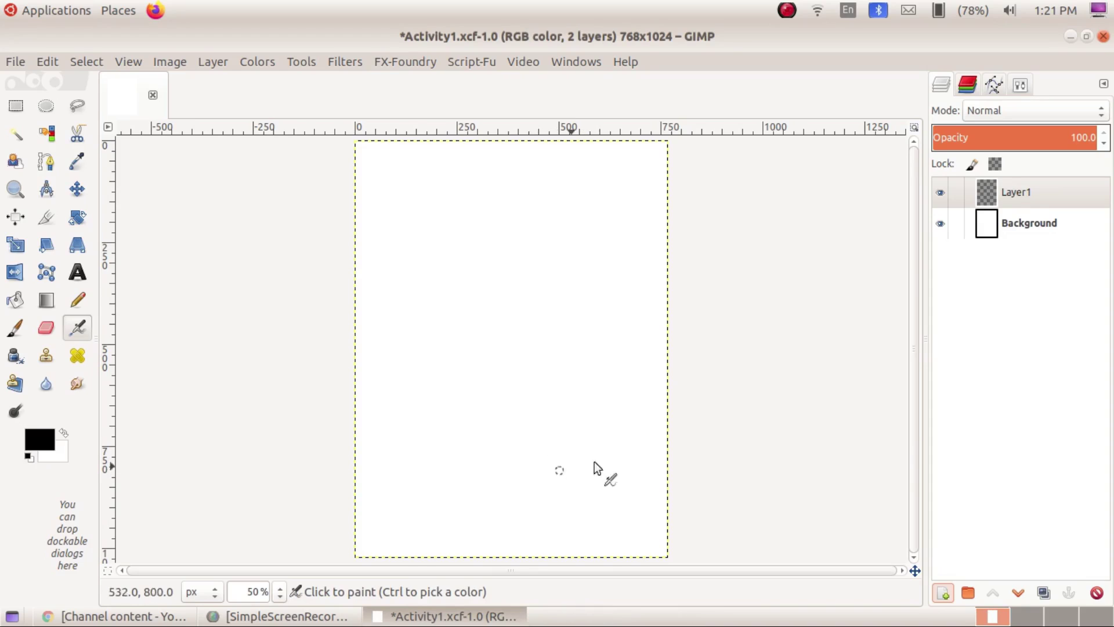
Draw a wide rectangular selection on Layer1 in the upper-left part of the canvas, starting at about 134, 226 px.
{"action": "left_click", "coordinate": [1021, 193]}
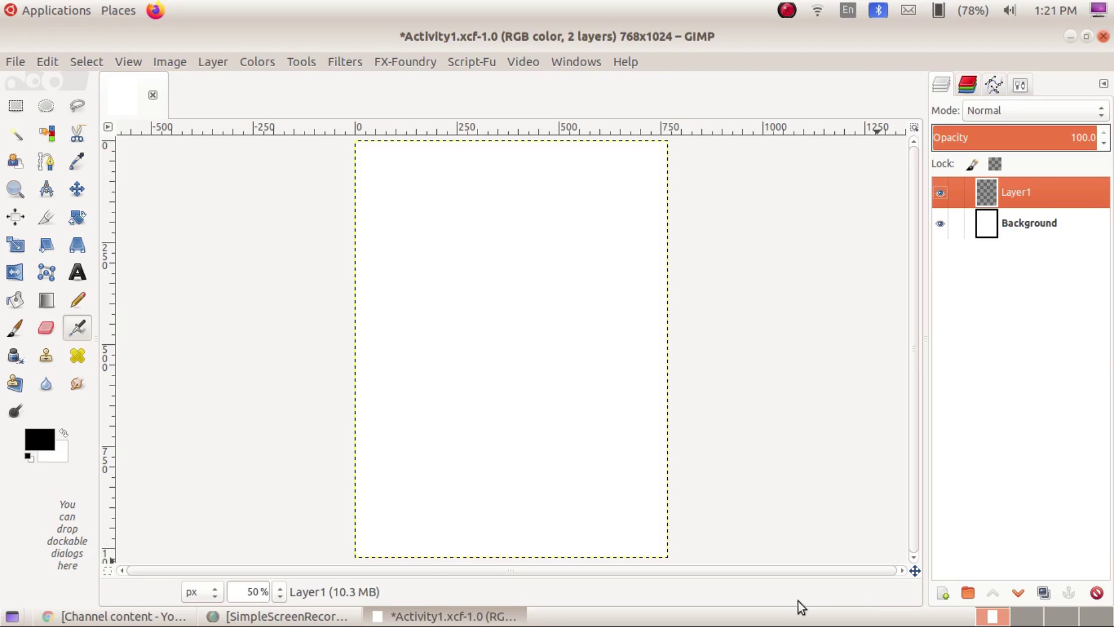
{"action": "left_click", "coordinate": [17, 108]}
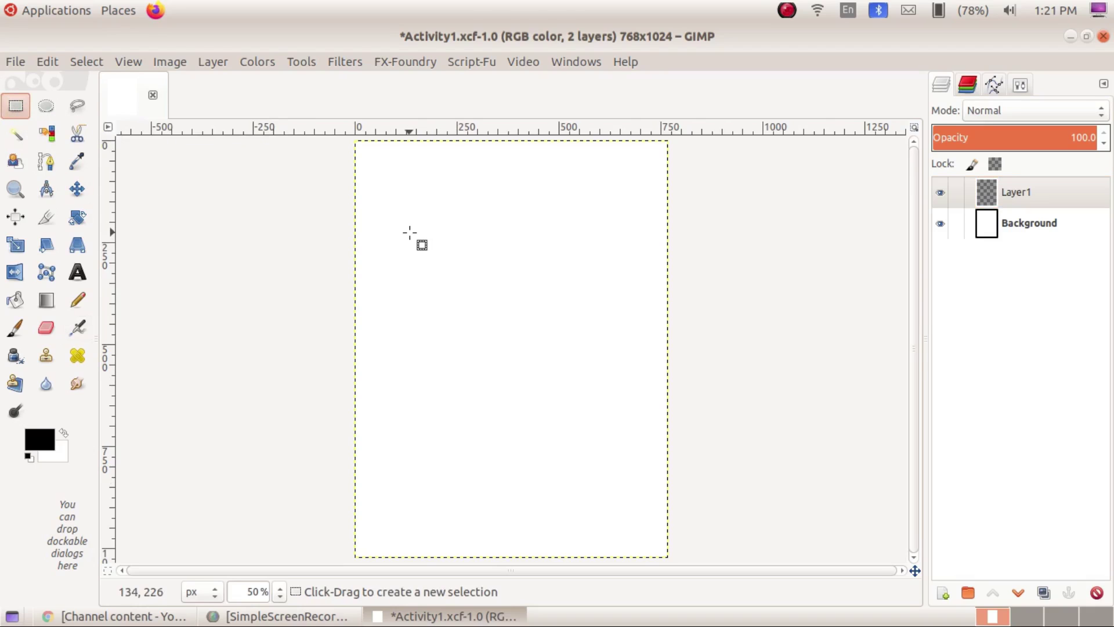
{"action": "left_click_drag", "start_coordinate": [410, 233], "coordinate": [521, 298]}
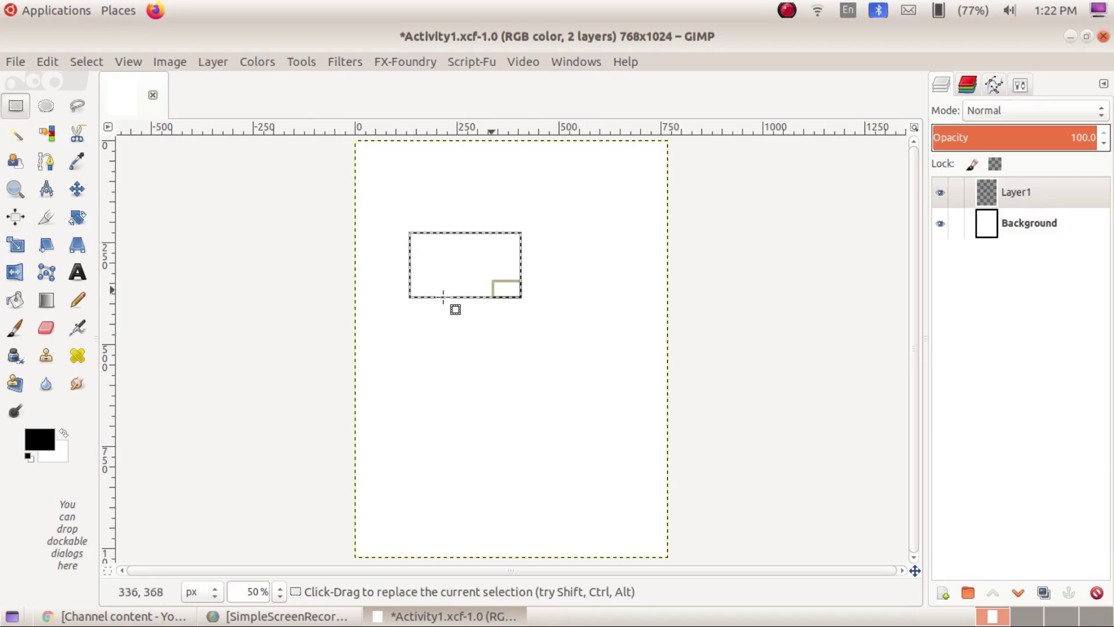
Set the foreground color to a green with HTML notation 0fb130.
{"action": "left_click", "coordinate": [36, 440]}
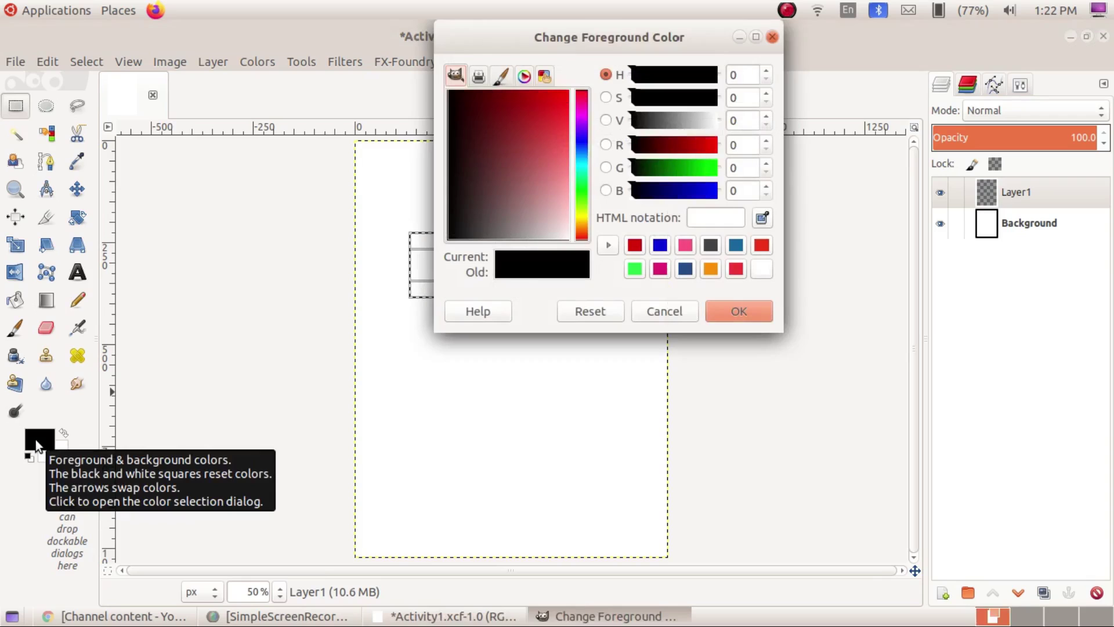
{"action": "left_click", "coordinate": [584, 187]}
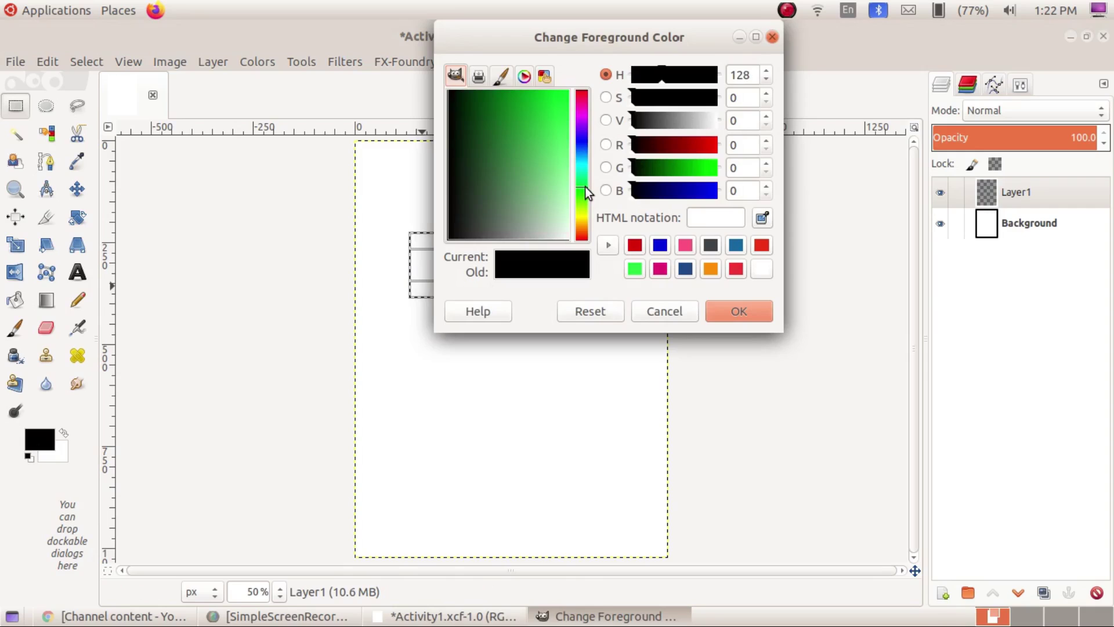
{"action": "left_click", "coordinate": [567, 99]}
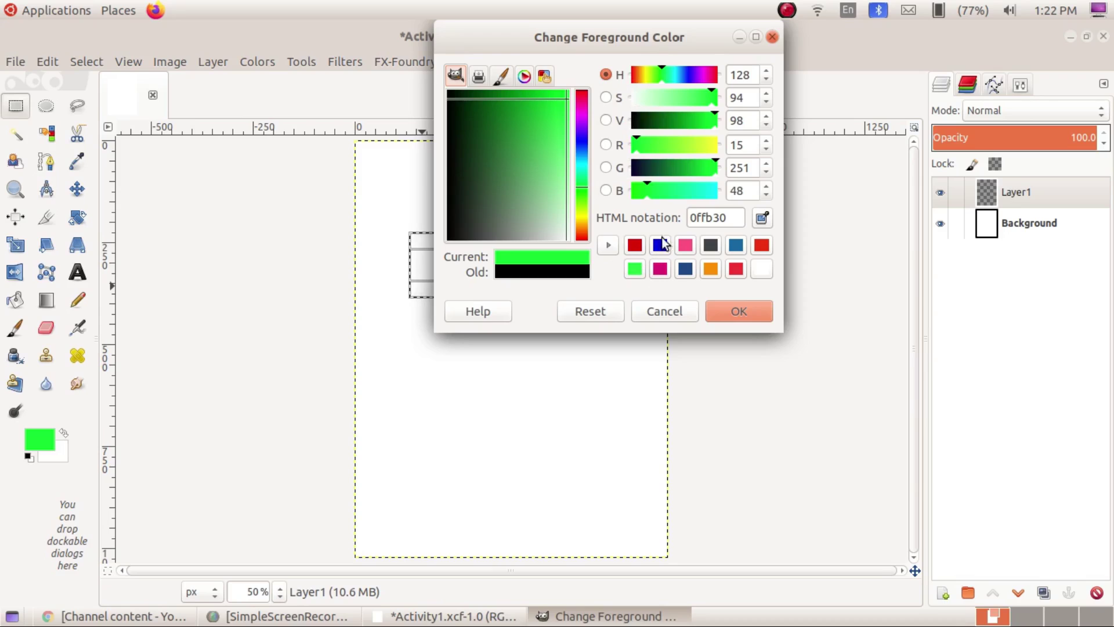
{"action": "left_click", "coordinate": [691, 164]}
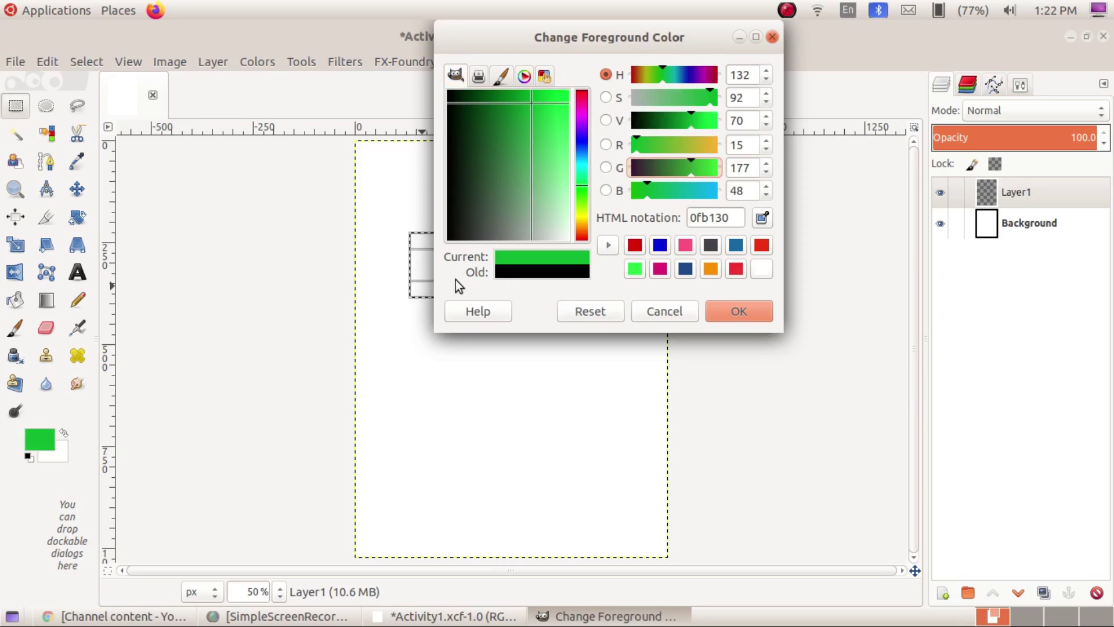
{"action": "left_click", "coordinate": [736, 311]}
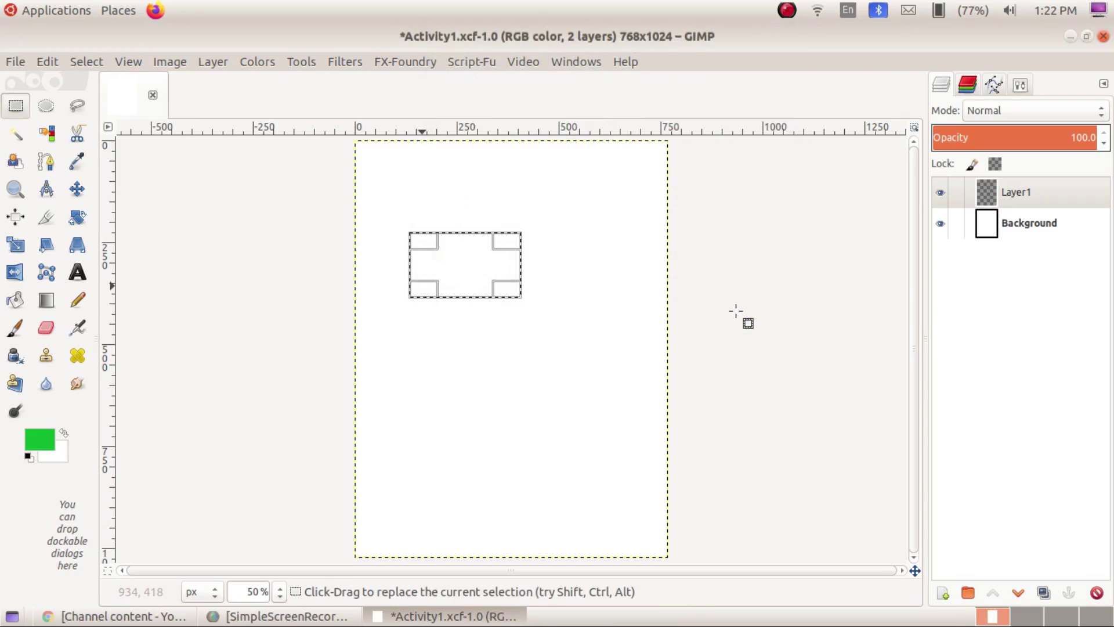
Fill the rectangular selection on Layer1 with the green foreground color using Bucket Fill, and remove the selection.
{"action": "left_click", "coordinate": [18, 300]}
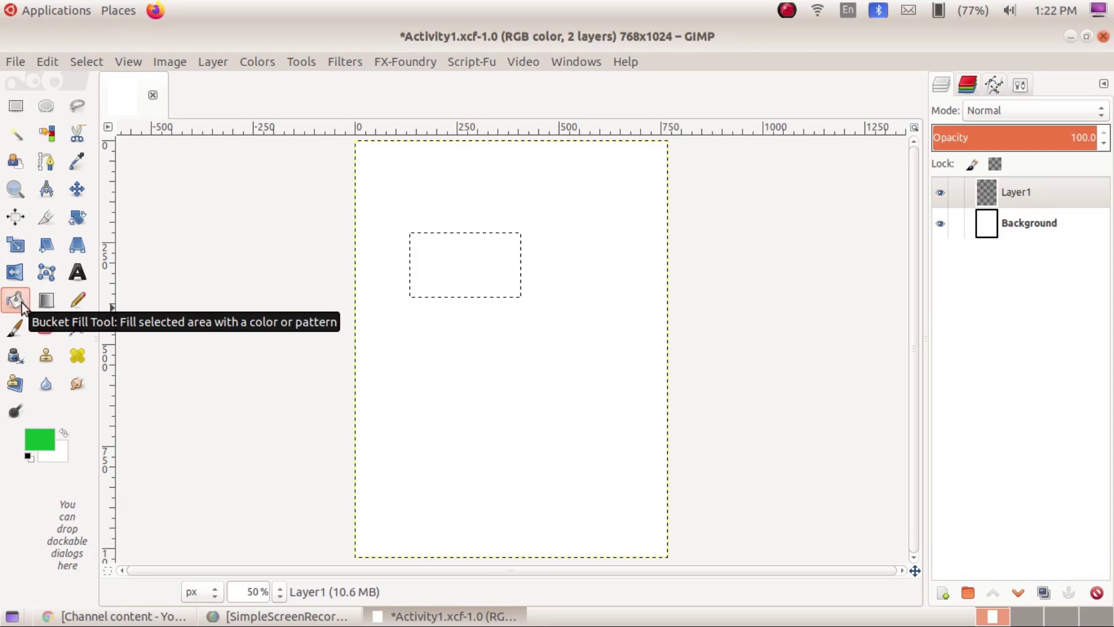
{"action": "left_click", "coordinate": [464, 264]}
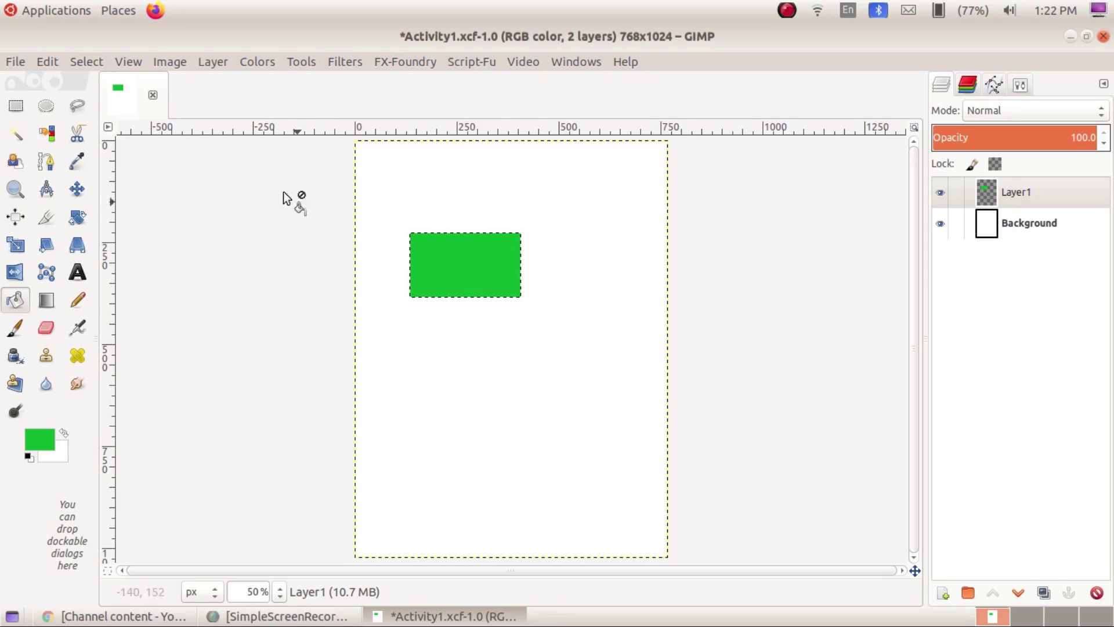
{"action": "left_click", "coordinate": [86, 65]}
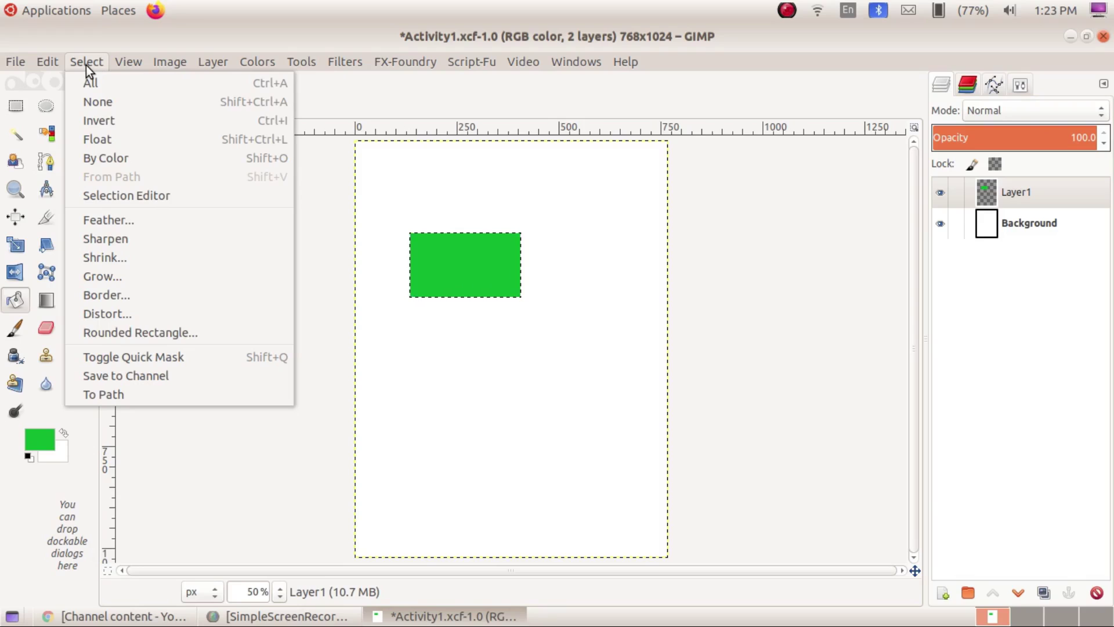
{"action": "left_click", "coordinate": [91, 105]}
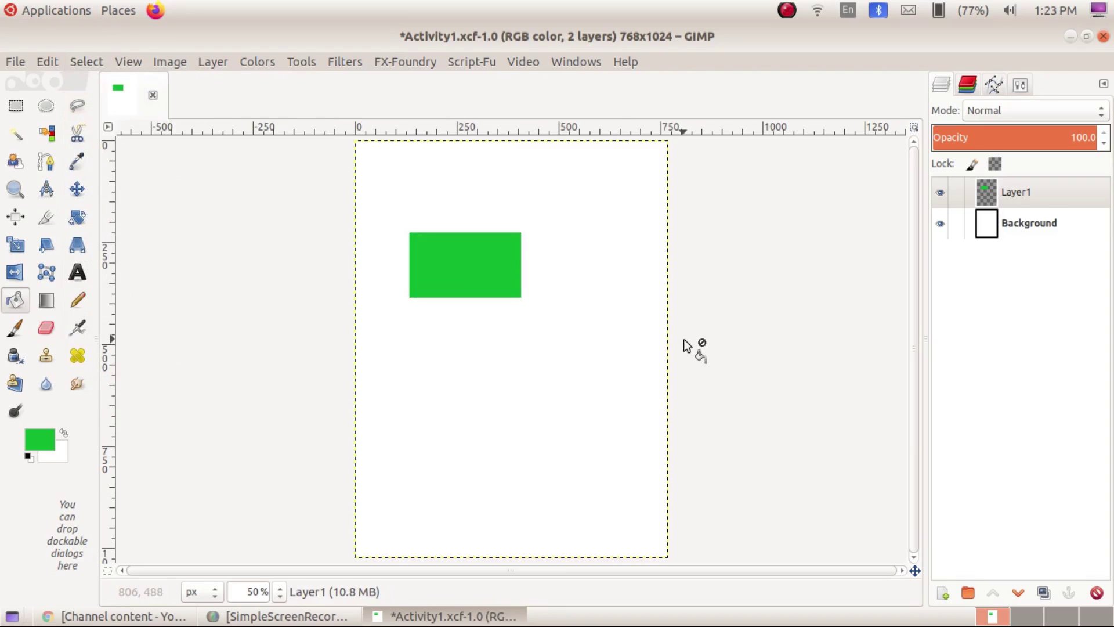
Select Layer1, hide it, and make it visible again.
{"action": "left_click", "coordinate": [1019, 200]}
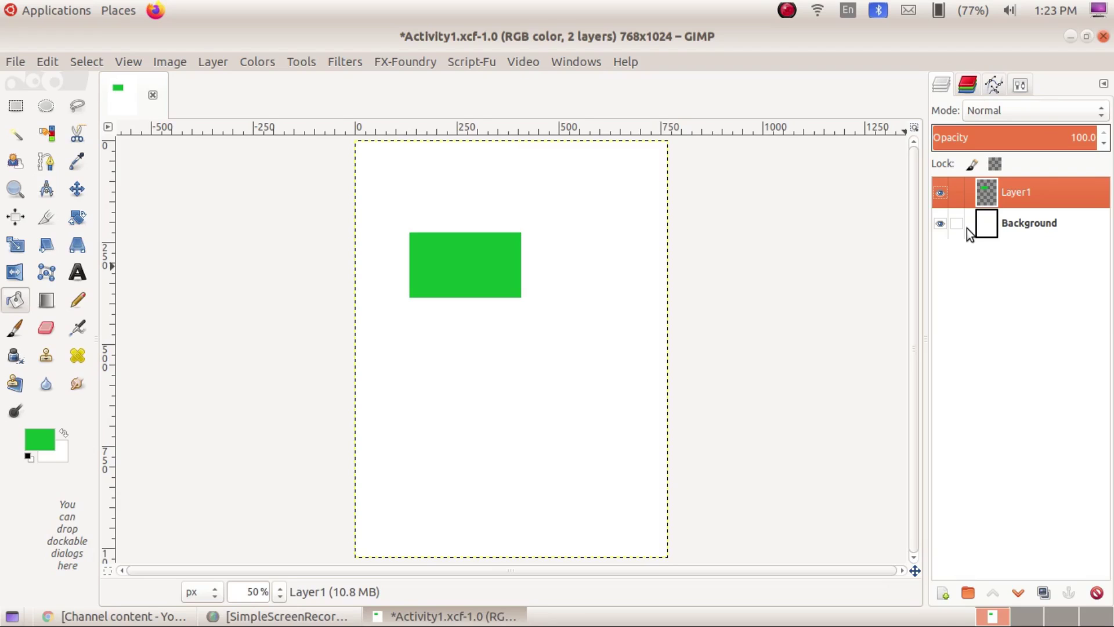
{"action": "left_click", "coordinate": [940, 193]}
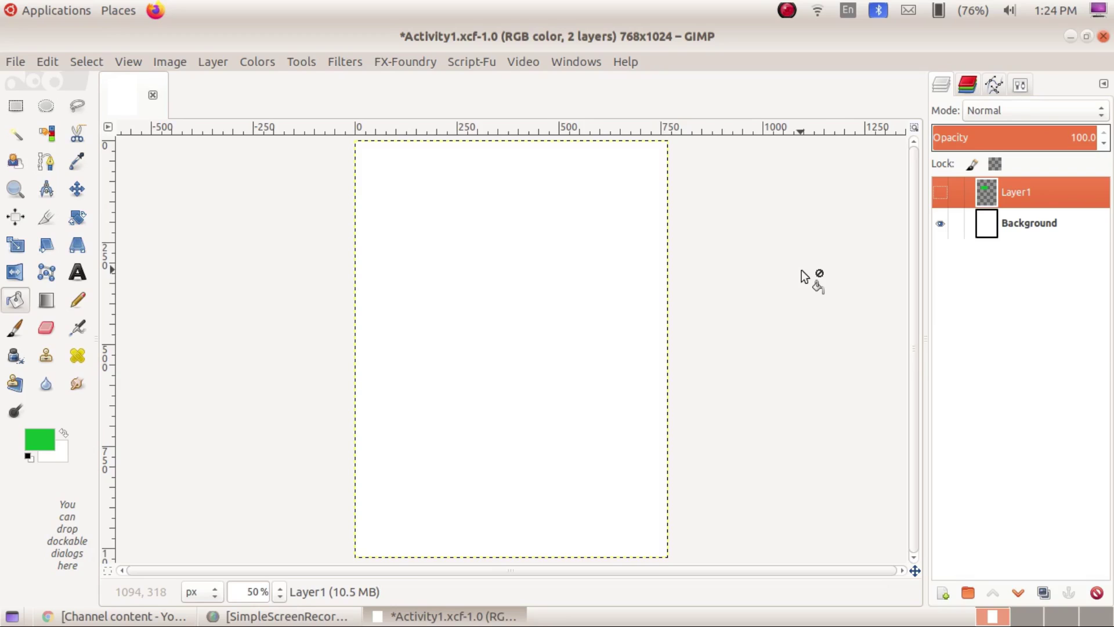
{"action": "left_click", "coordinate": [941, 193]}
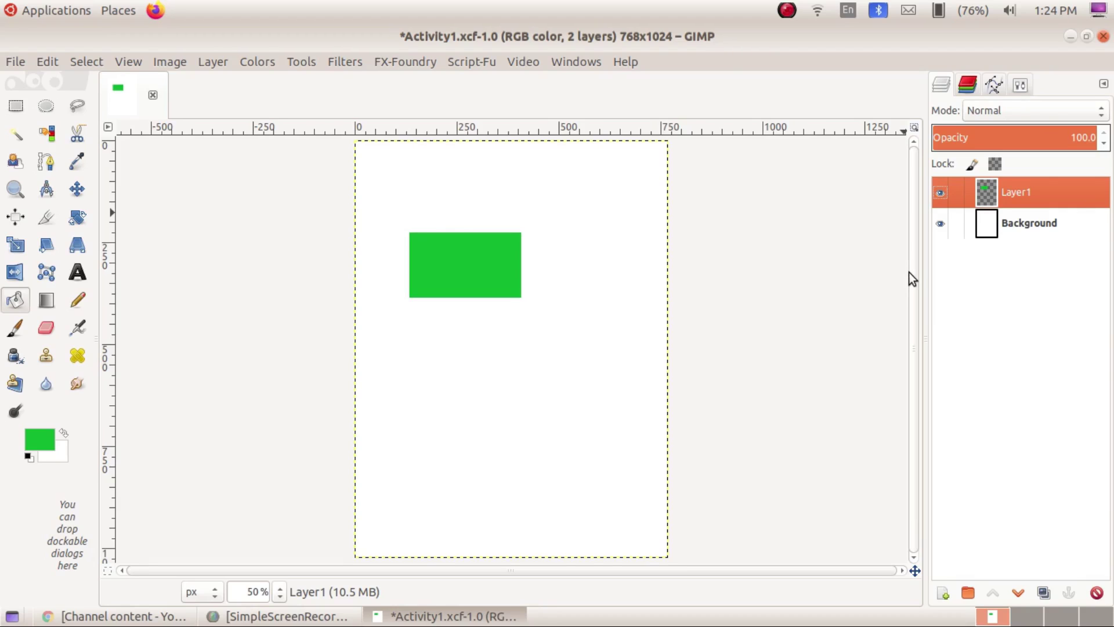